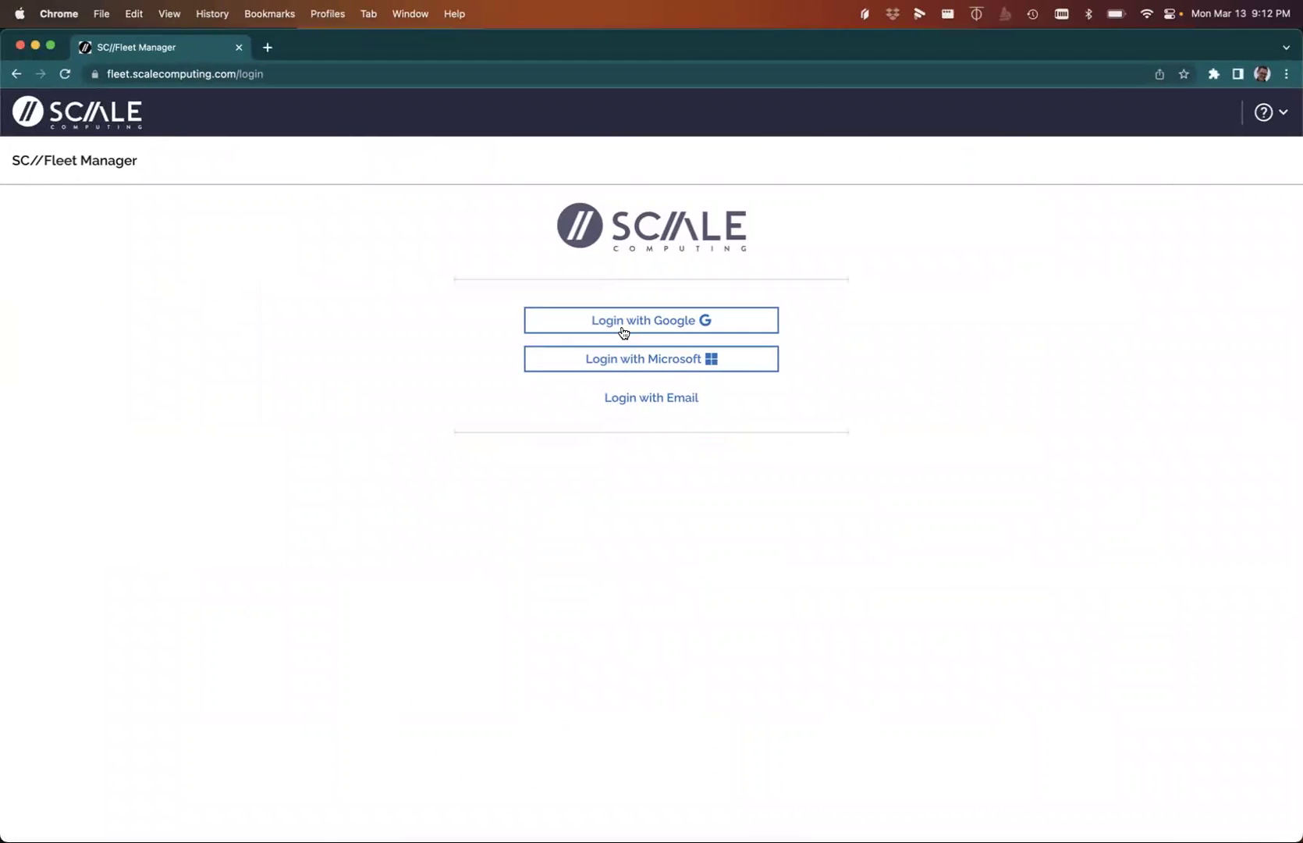
# Log in to SC//Fleet Manager with the Google account.
pyautogui.click(120, 75)
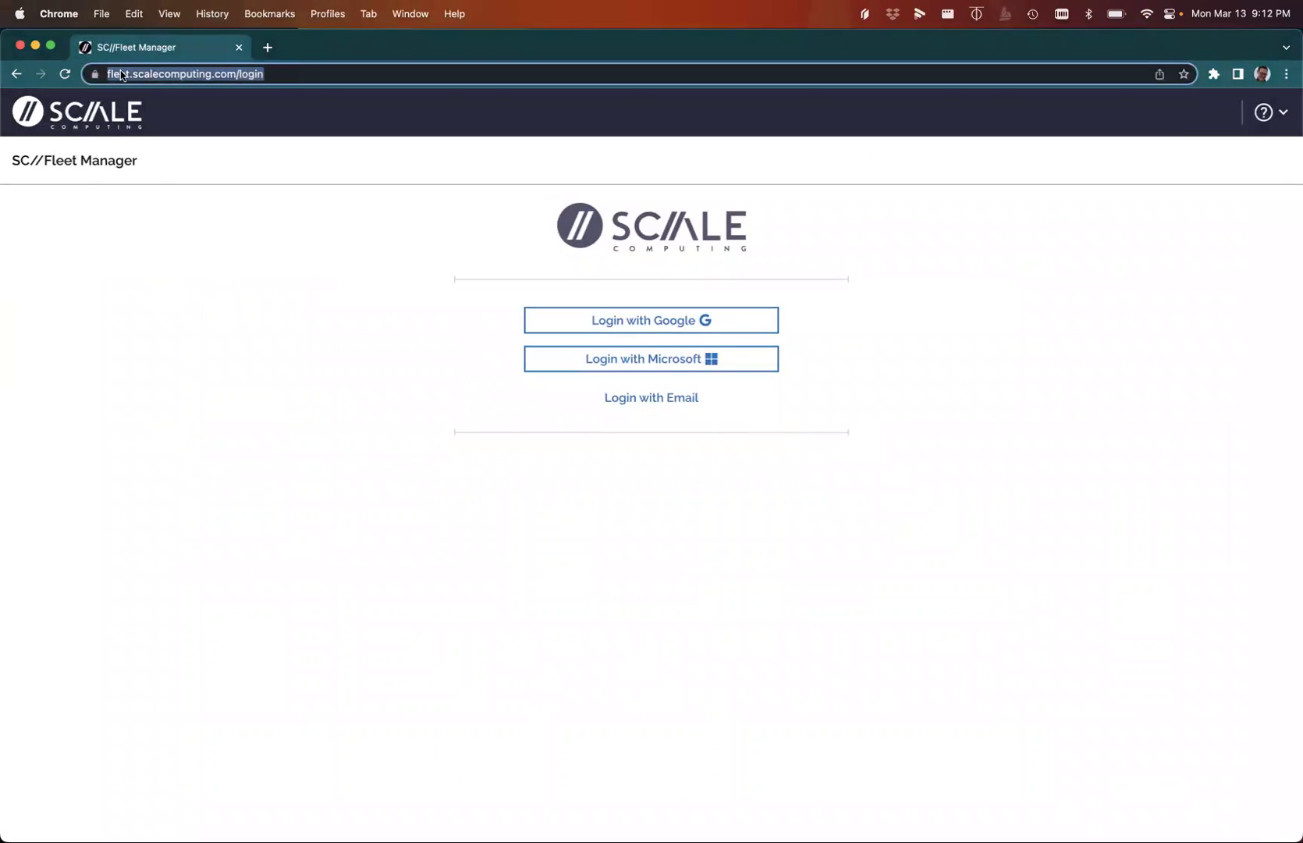
pyautogui.click(325, 334)
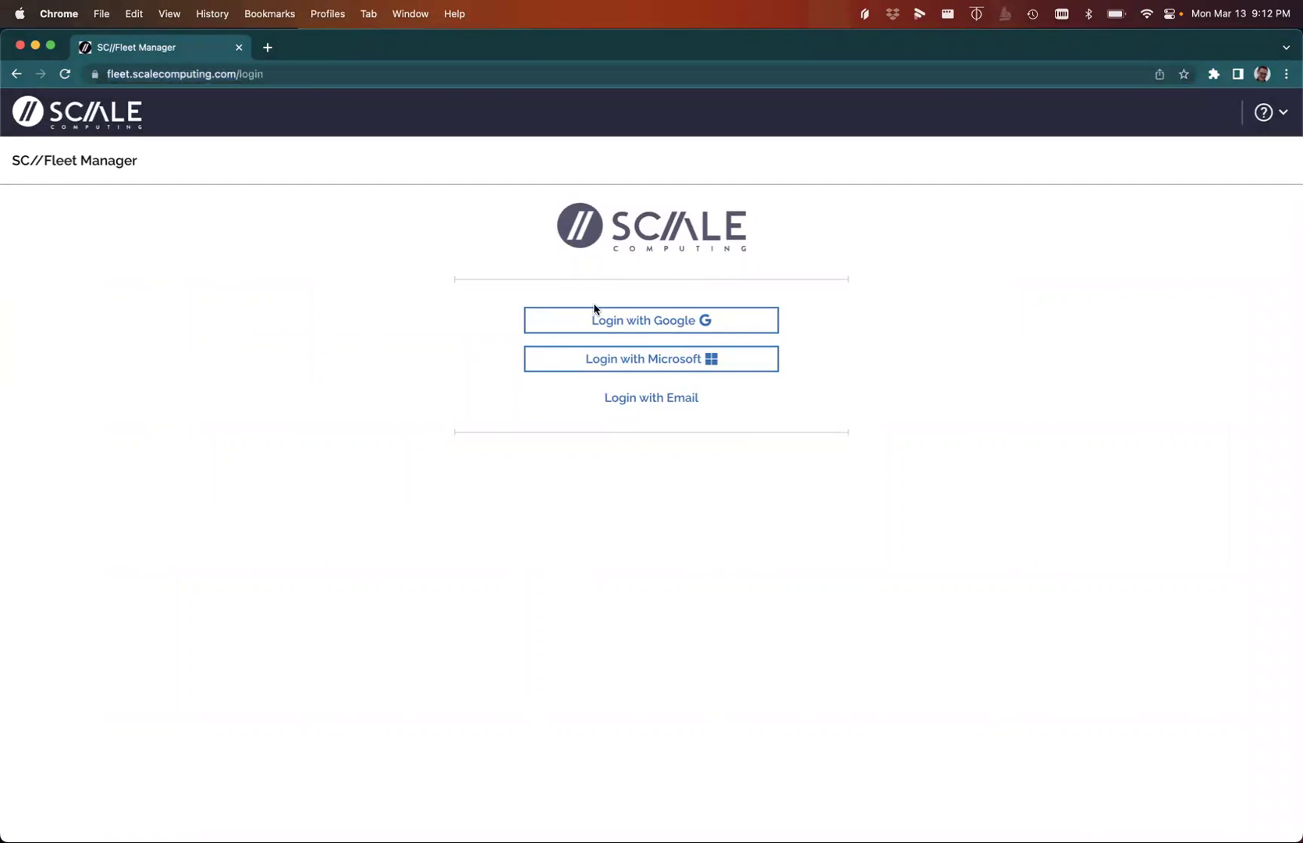
pyautogui.click(592, 327)
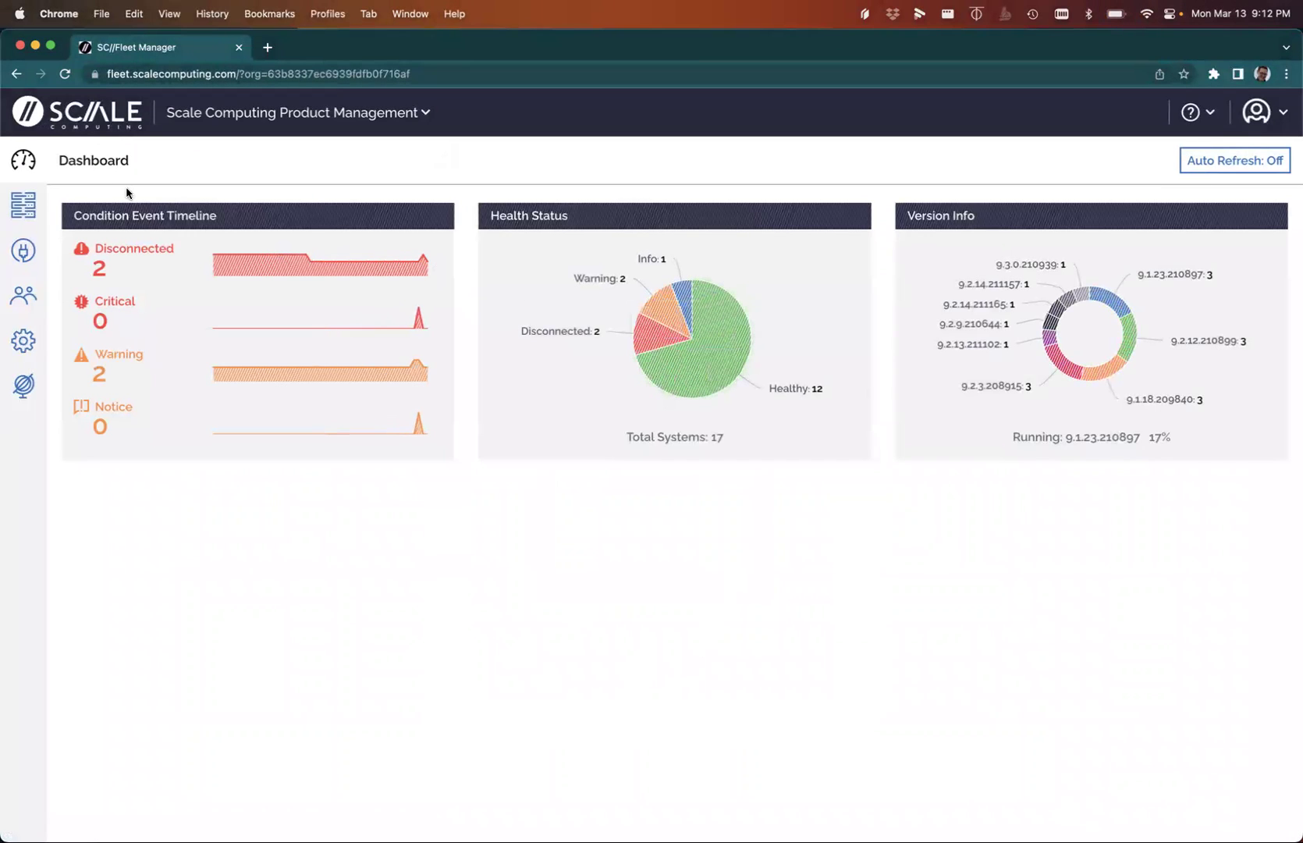
# Start a new cluster named Stage with LAN netmask 255.255.255.0 and LAN gateway 192.168.10.1.
pyautogui.click(23, 205)
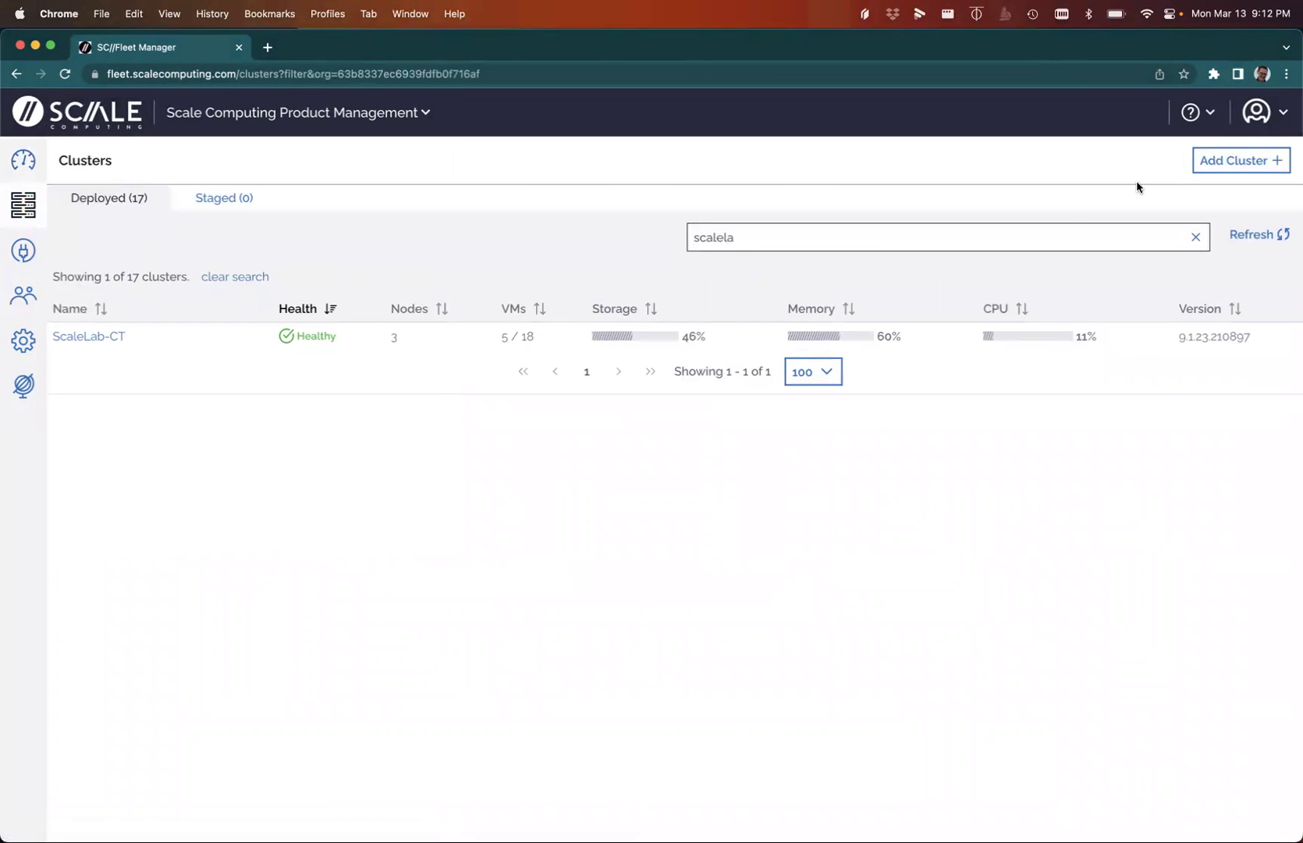
pyautogui.click(1227, 170)
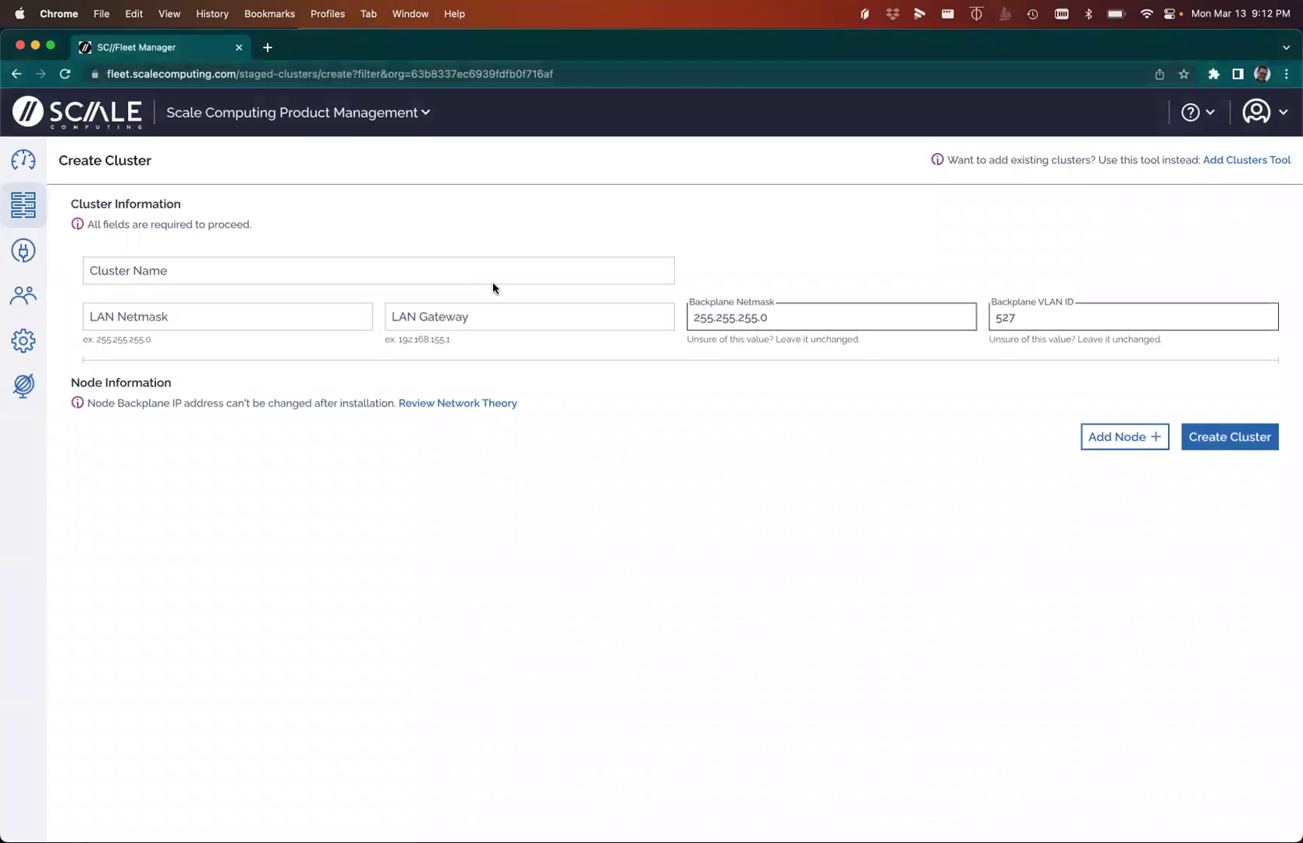
pyautogui.click(477, 269)
pyautogui.write('Stage')
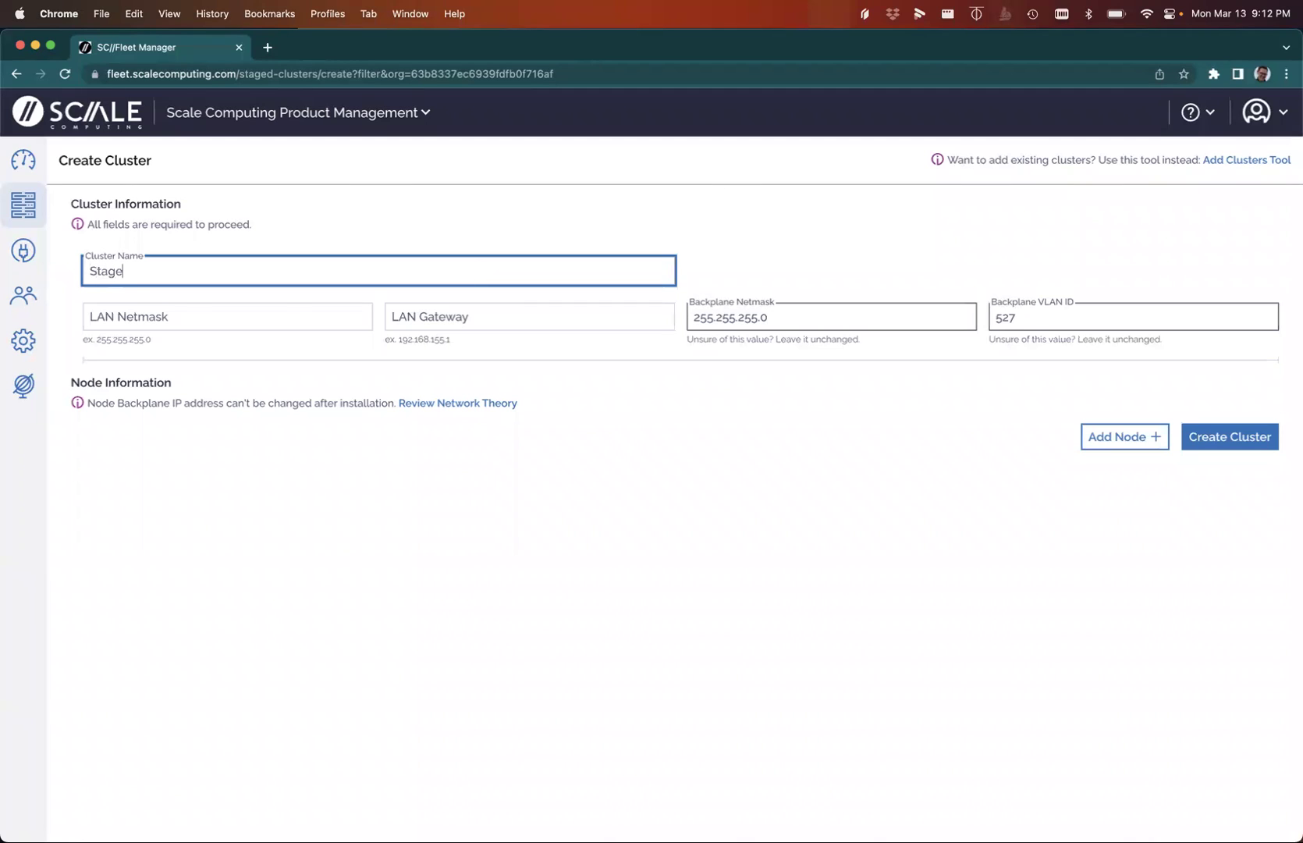
pyautogui.press('Tab')
pyautogui.write('255.255.255.0')
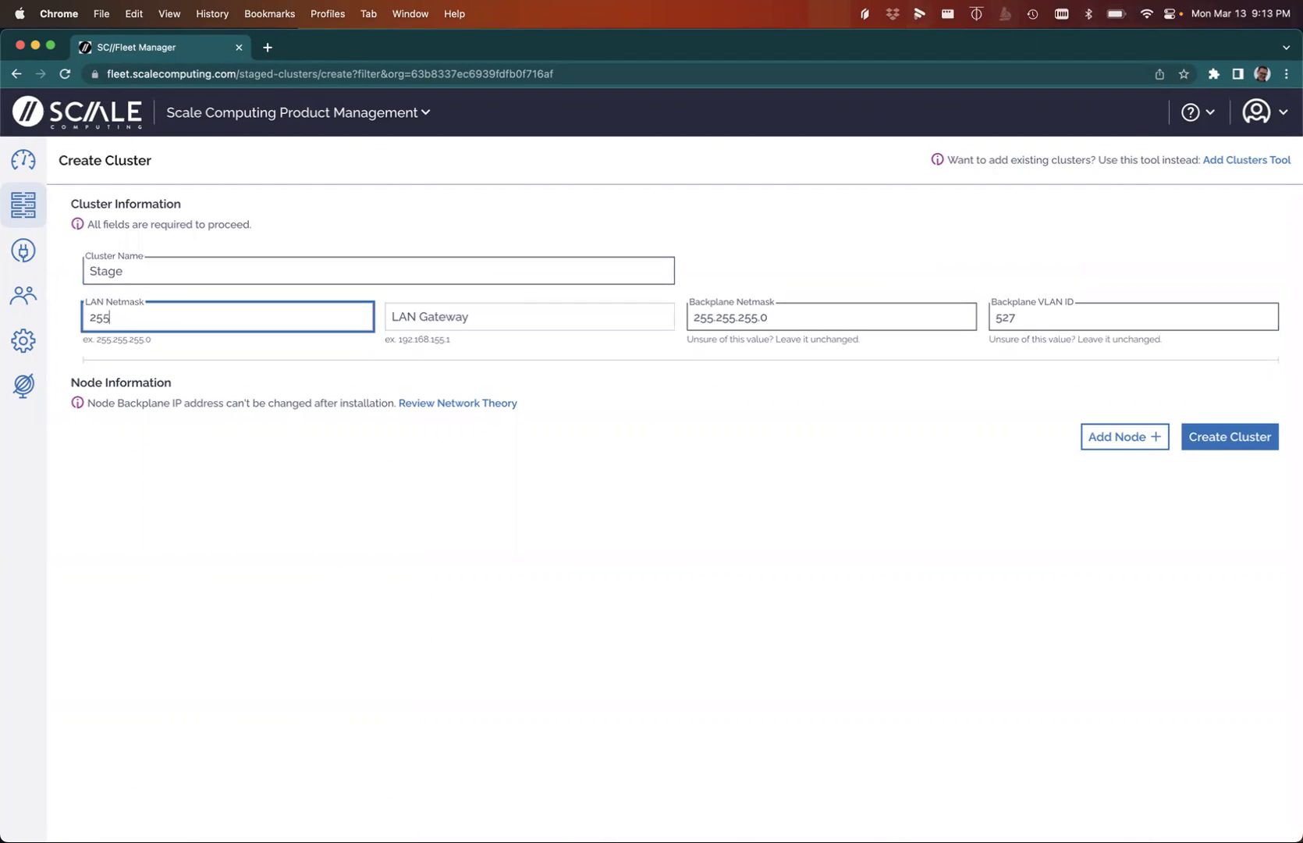
pyautogui.press('Tab')
pyautogui.write('19')
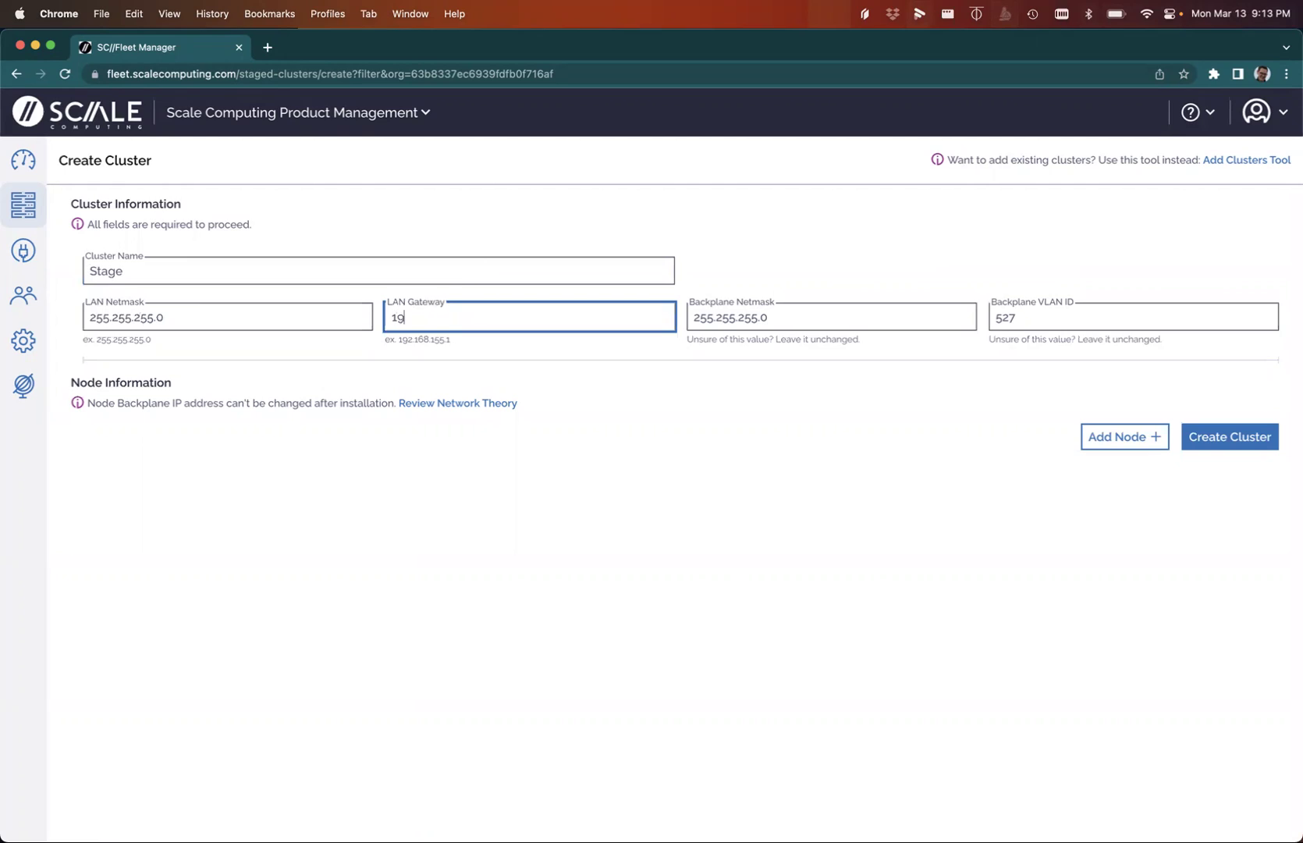
pyautogui.write('2.168.10.1')
pyautogui.click(1145, 439)
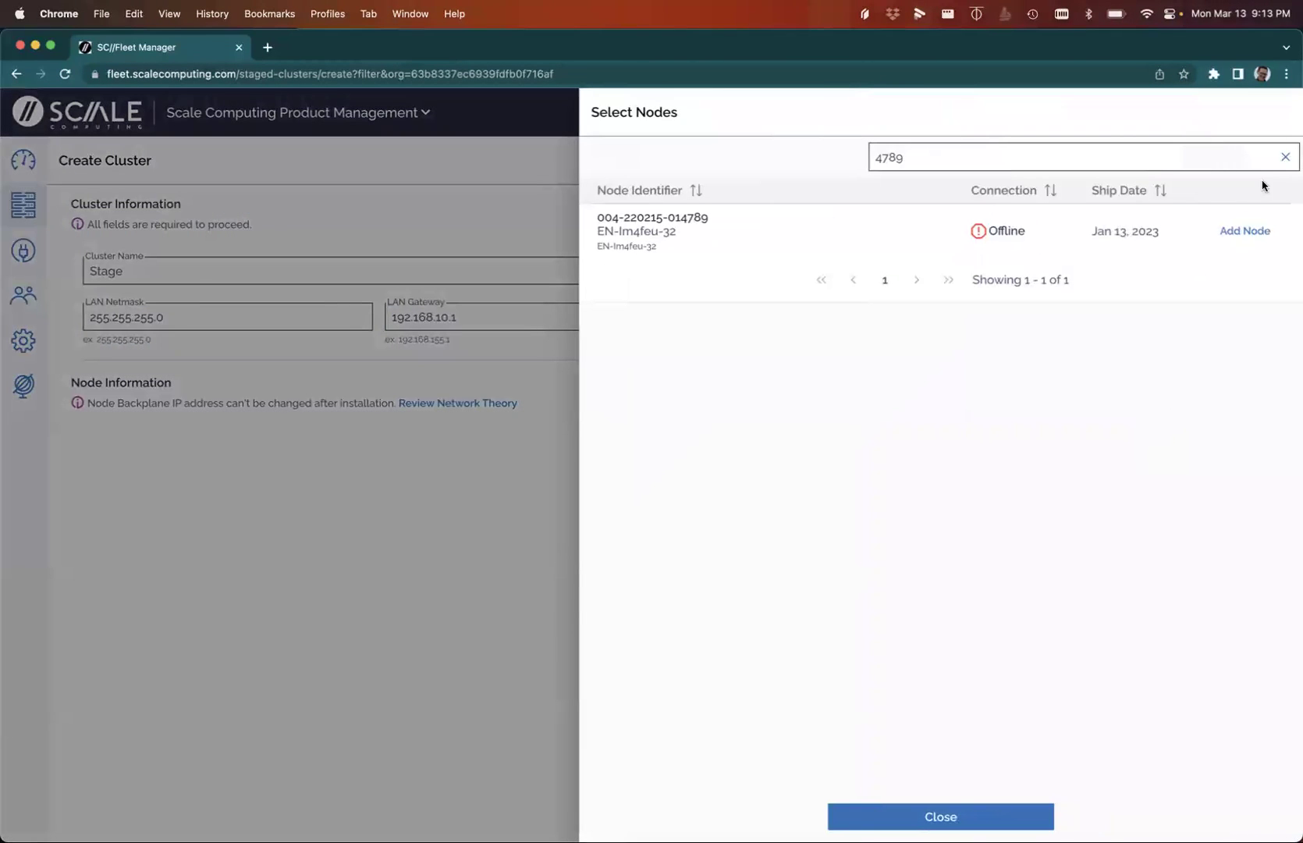
pyautogui.click(1244, 228)
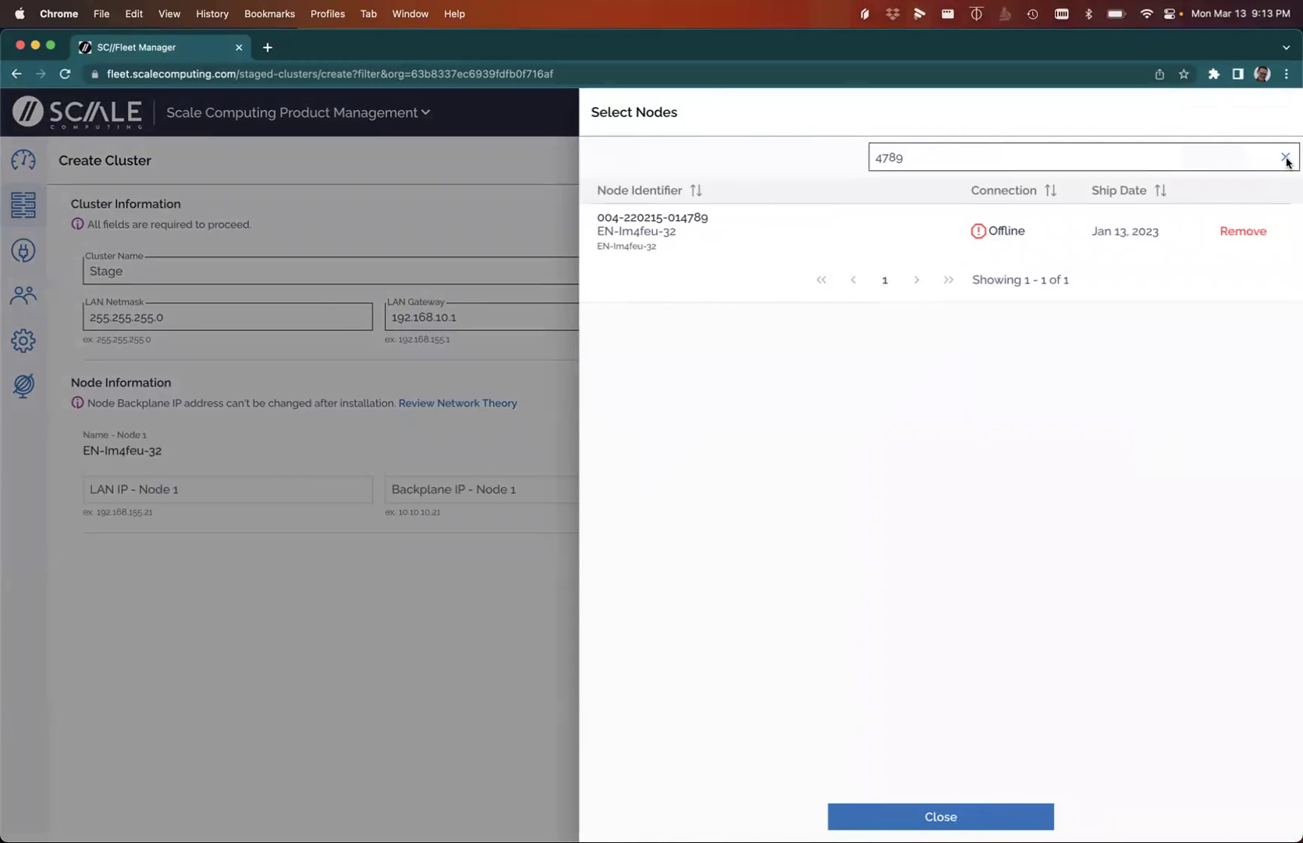
pyautogui.click(1285, 157)
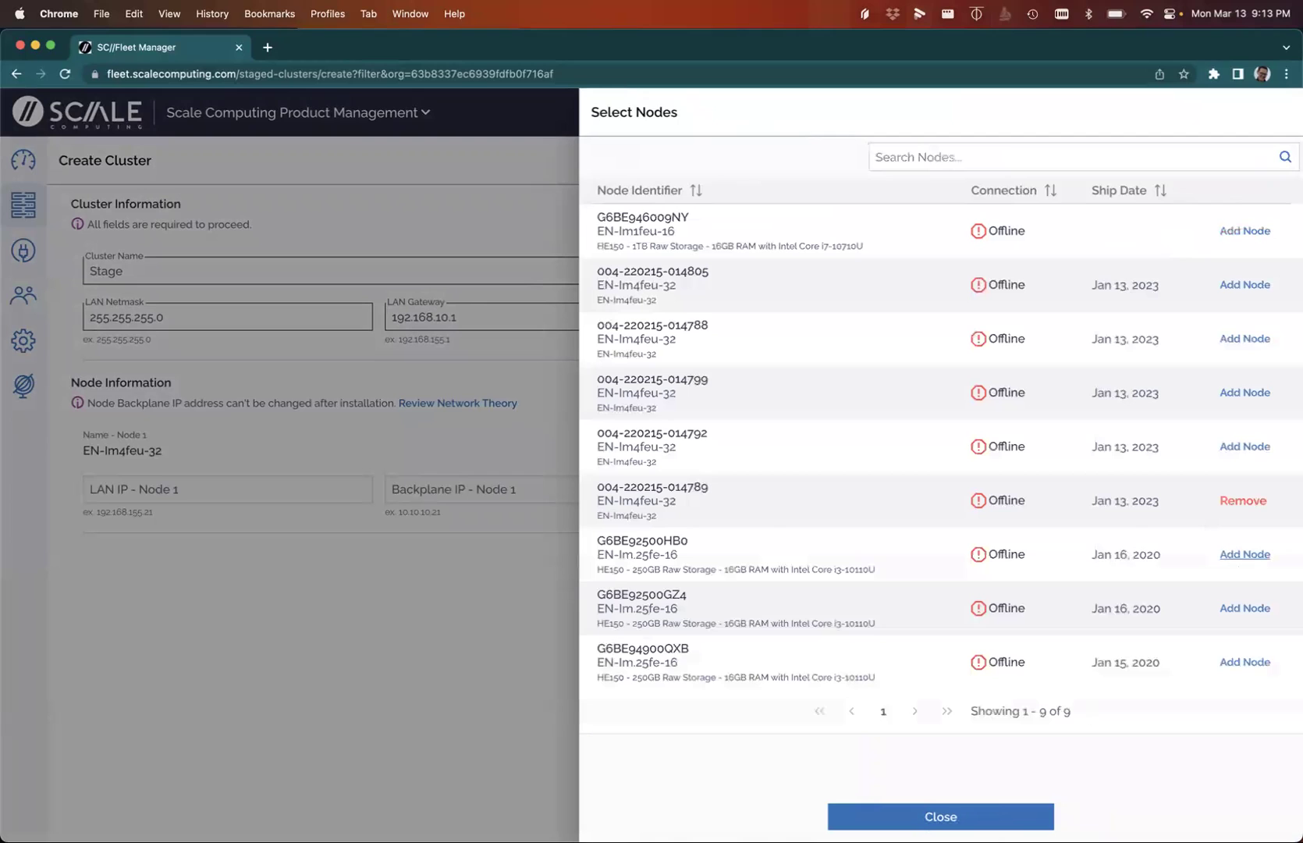
pyautogui.click(1001, 814)
# Set node 1's LAN IP to 192.168.10.122 and backplane IP to 172.16.10.122, and create the cluster.
pyautogui.click(254, 494)
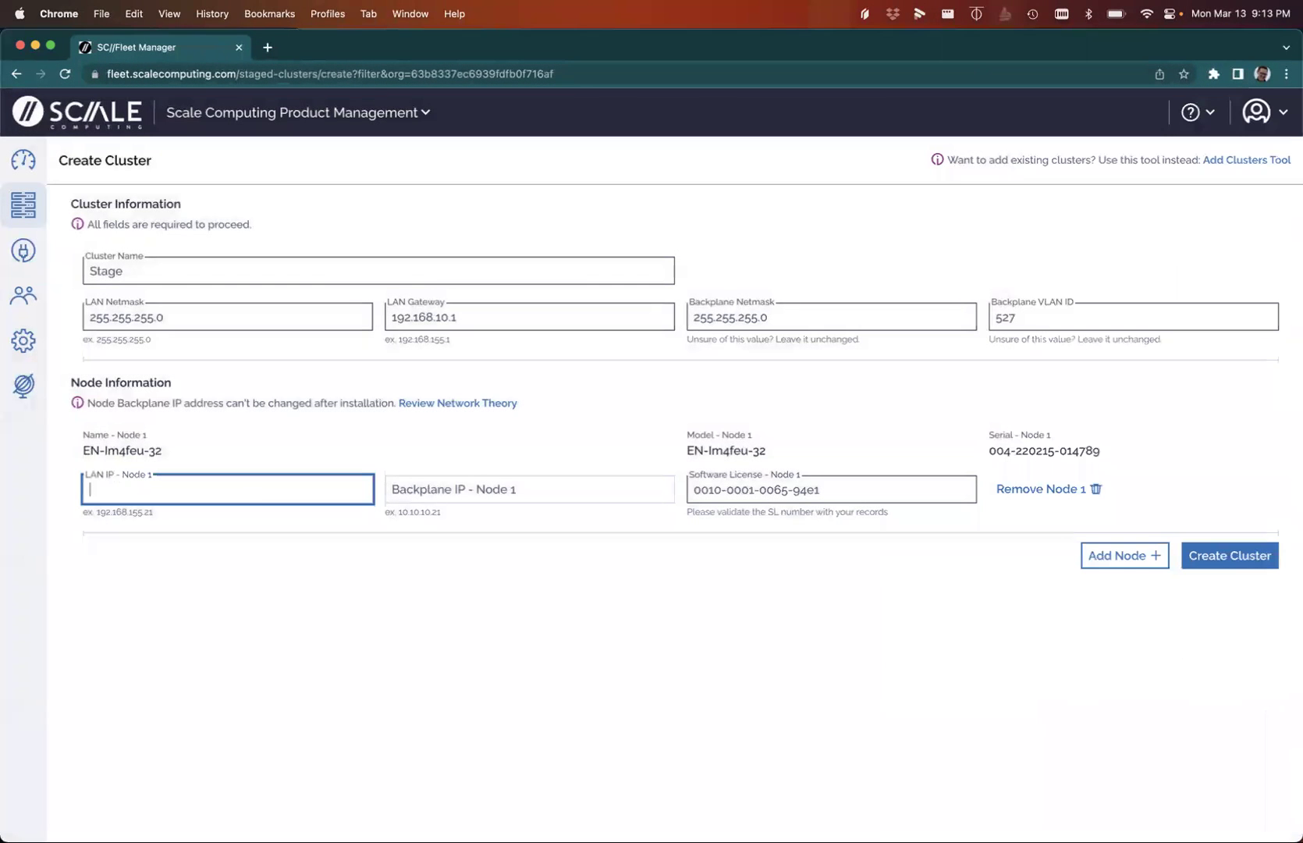
pyautogui.write('192.168.10.122')
pyautogui.click(467, 486)
pyautogui.write('172.1')
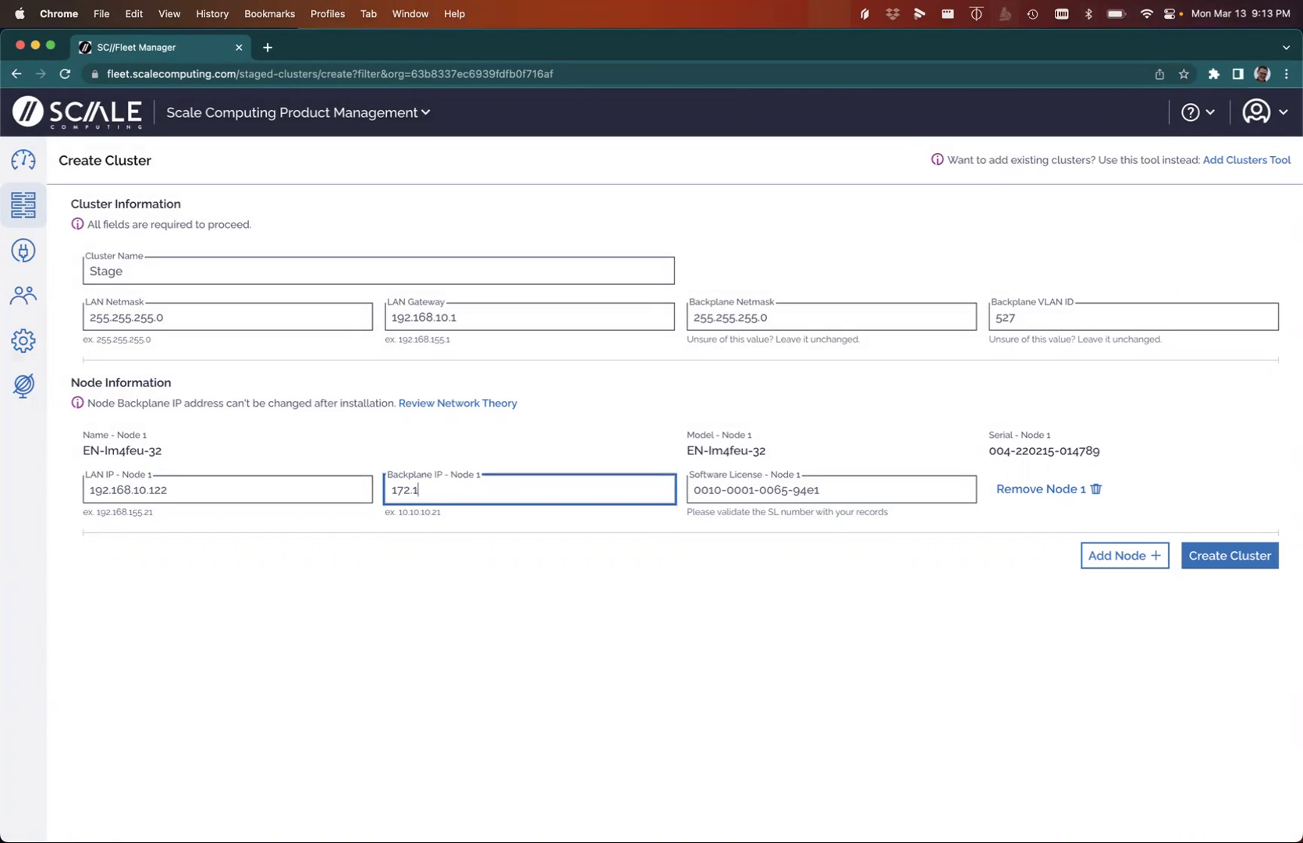
pyautogui.write('6.10.122')
pyautogui.click(883, 489)
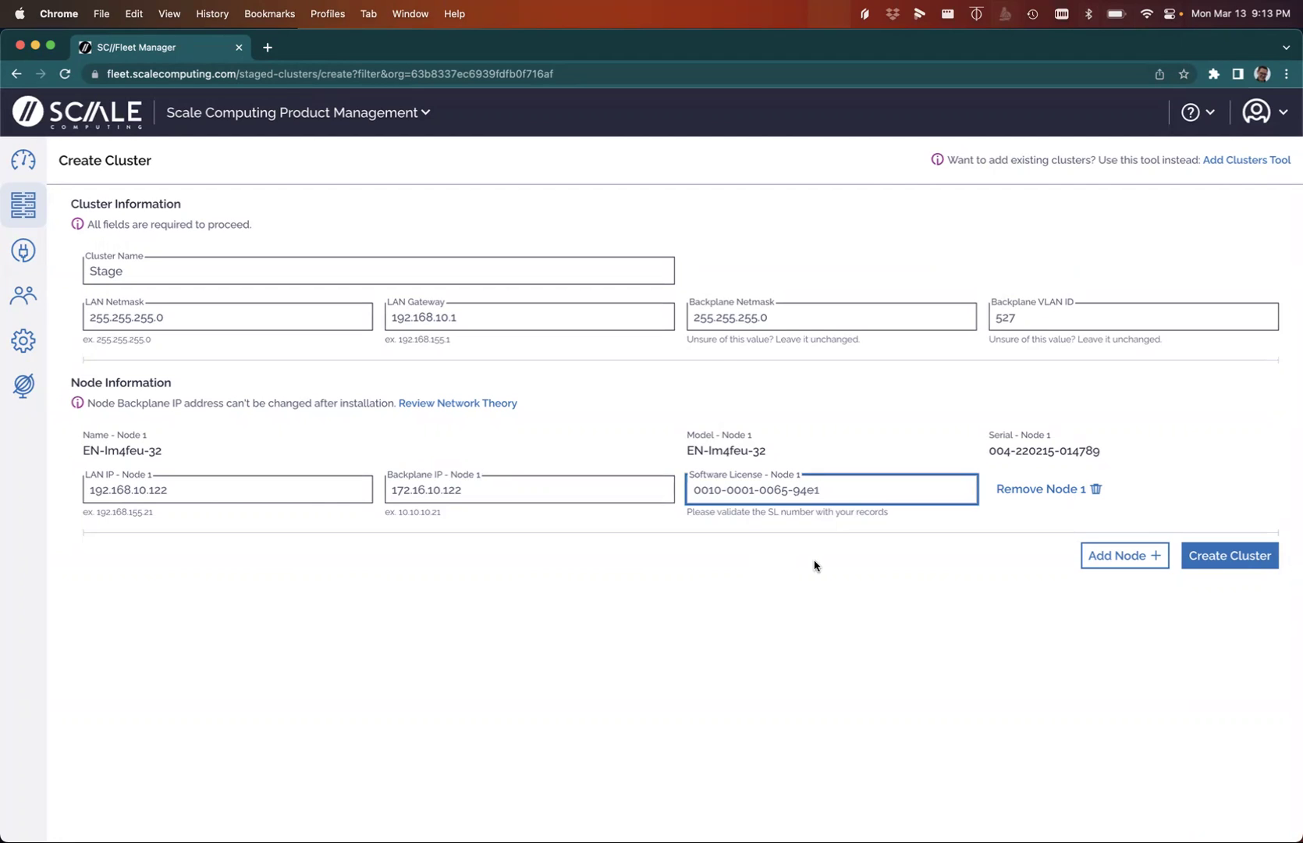
pyautogui.click(1243, 572)
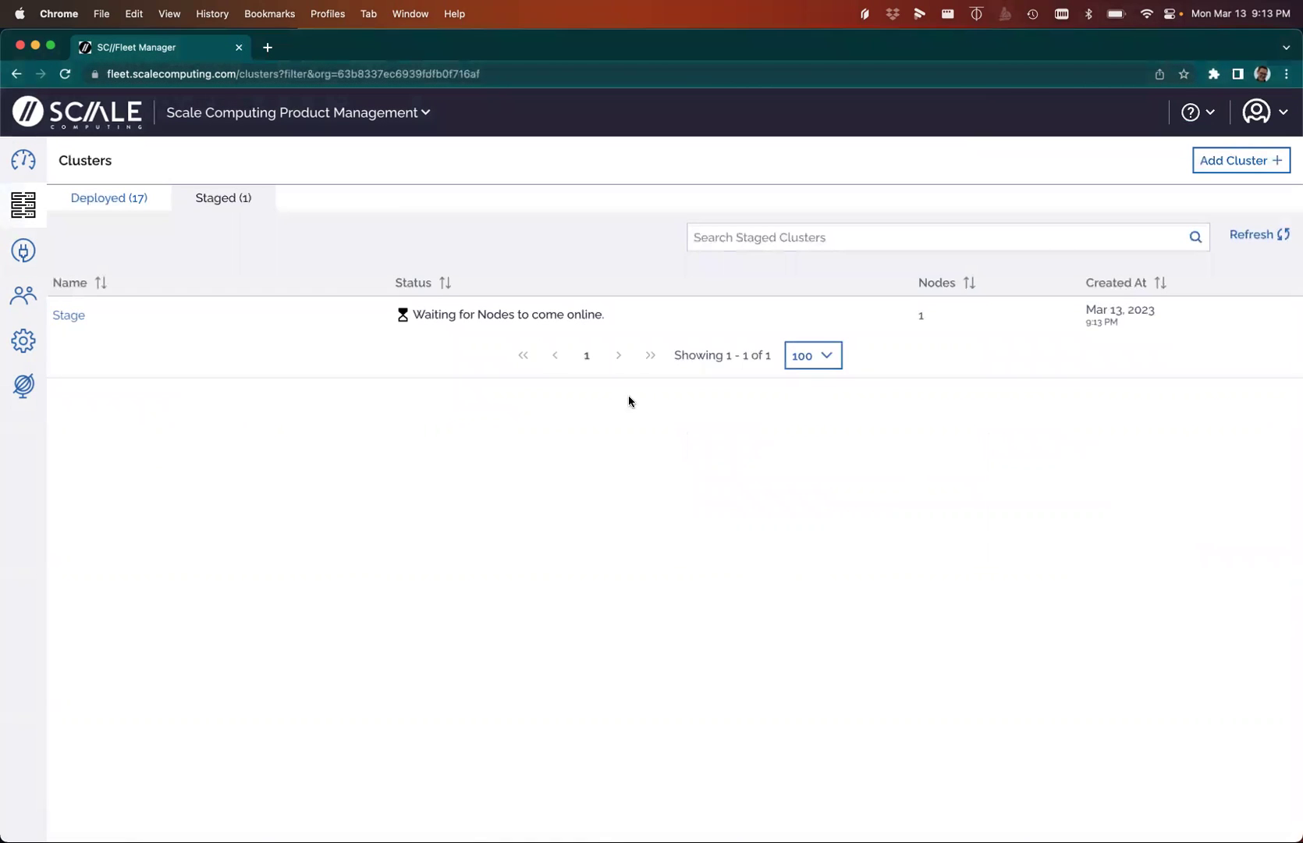
# Review the deployed ScaleLab-CT cluster's nodes and VMs, and go to the cluster's own management interface.
pyautogui.click(134, 197)
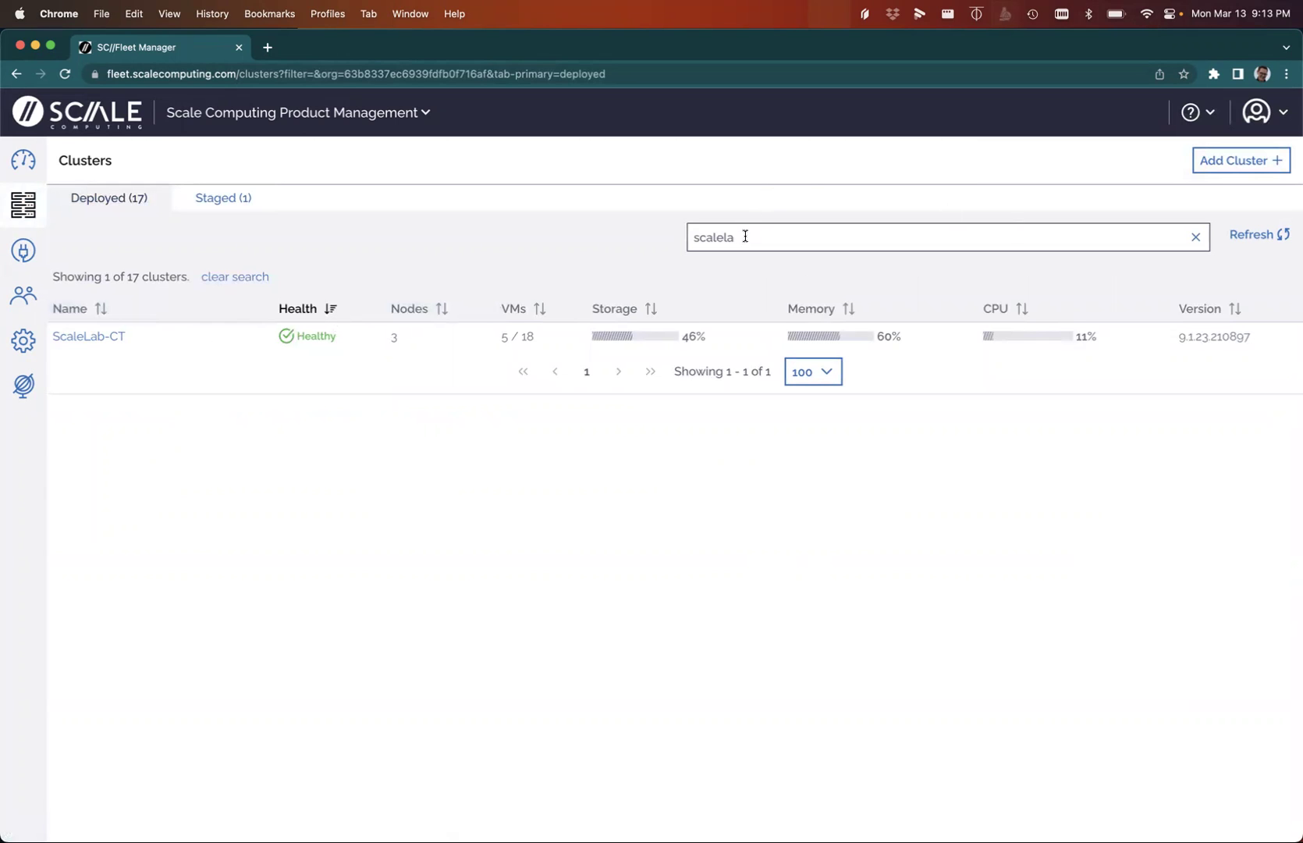
pyautogui.click(113, 340)
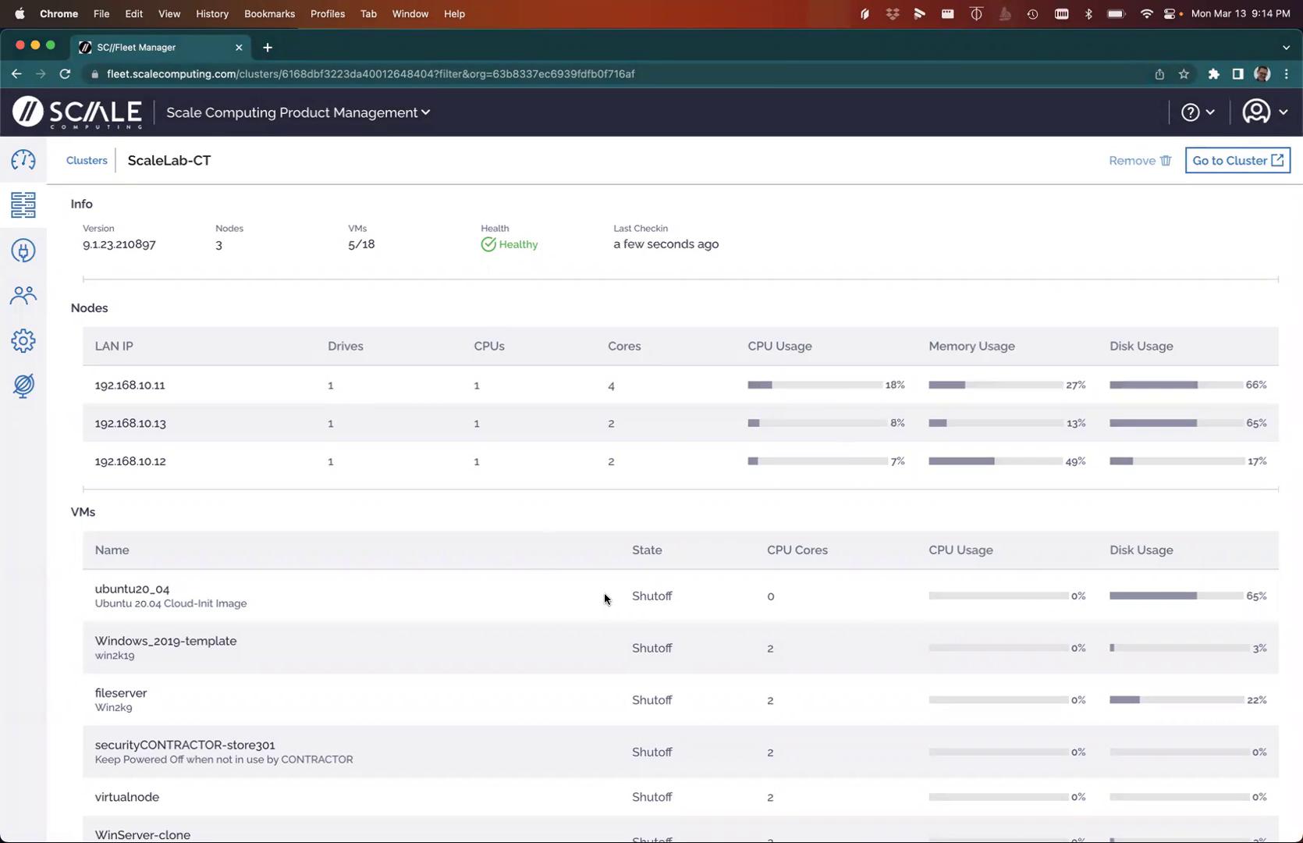
pyautogui.scroll(-10, 604, 595)
pyautogui.scroll(10, 736, 150)
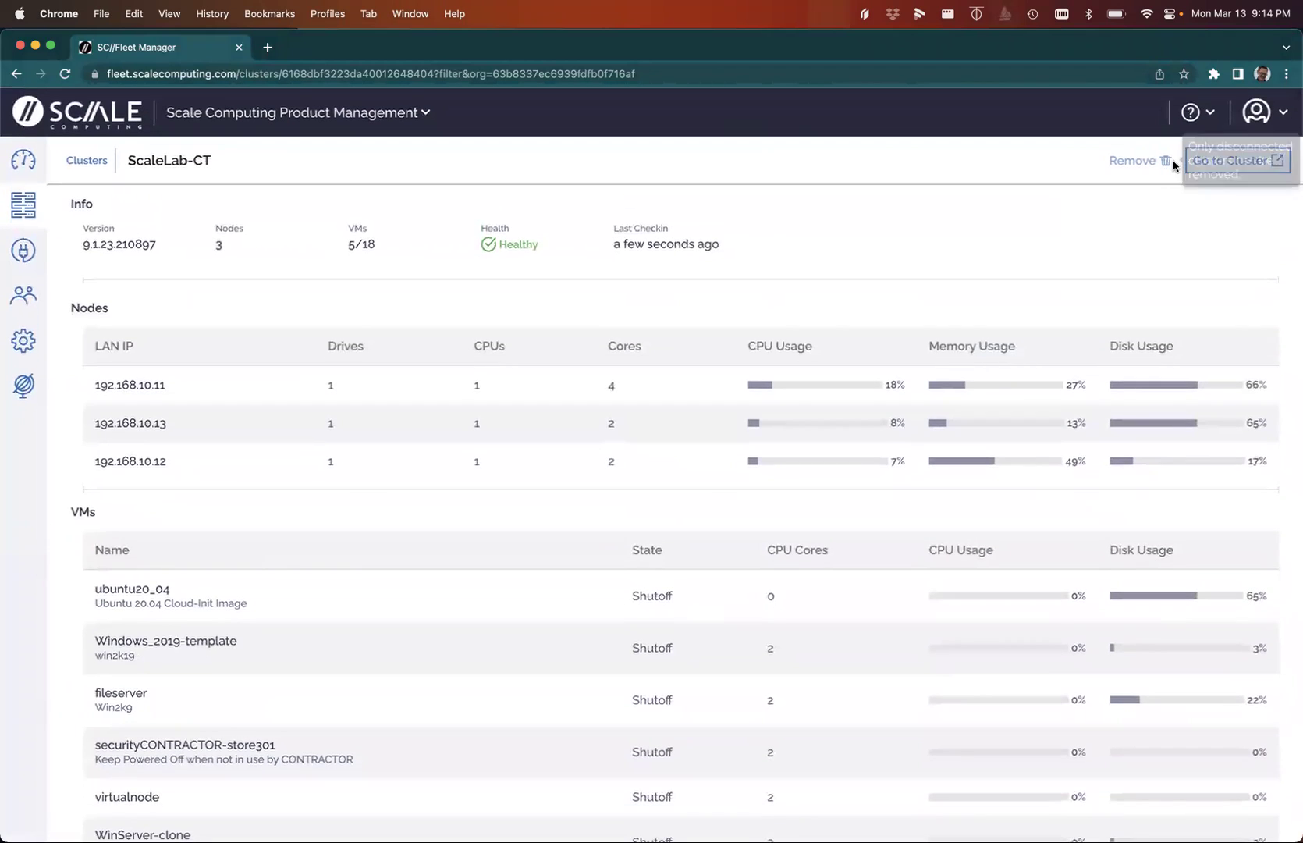
pyautogui.click(1233, 164)
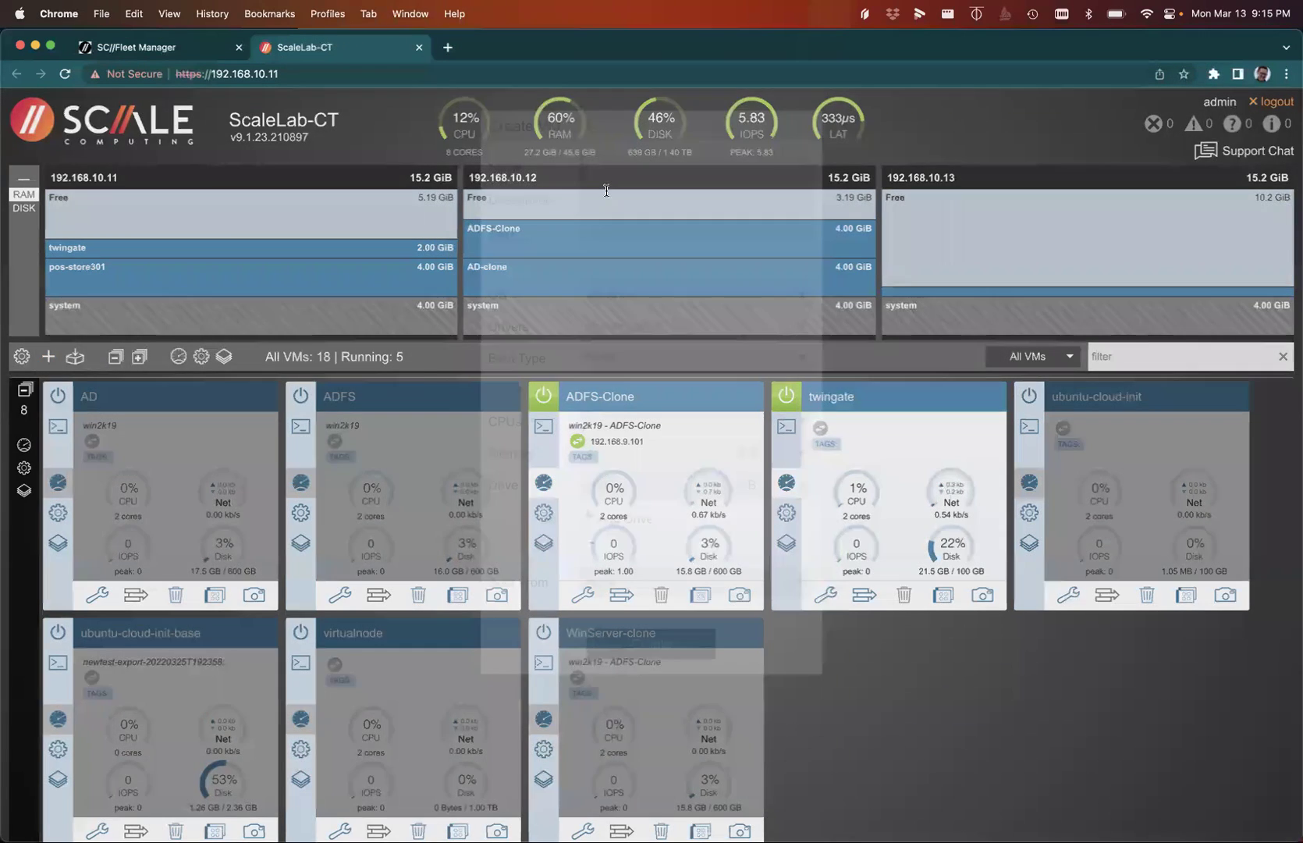
# Enter the presenter's first name as the new virtual machine's name and tag it demo, leaving the description empty.
pyautogui.click(624, 171)
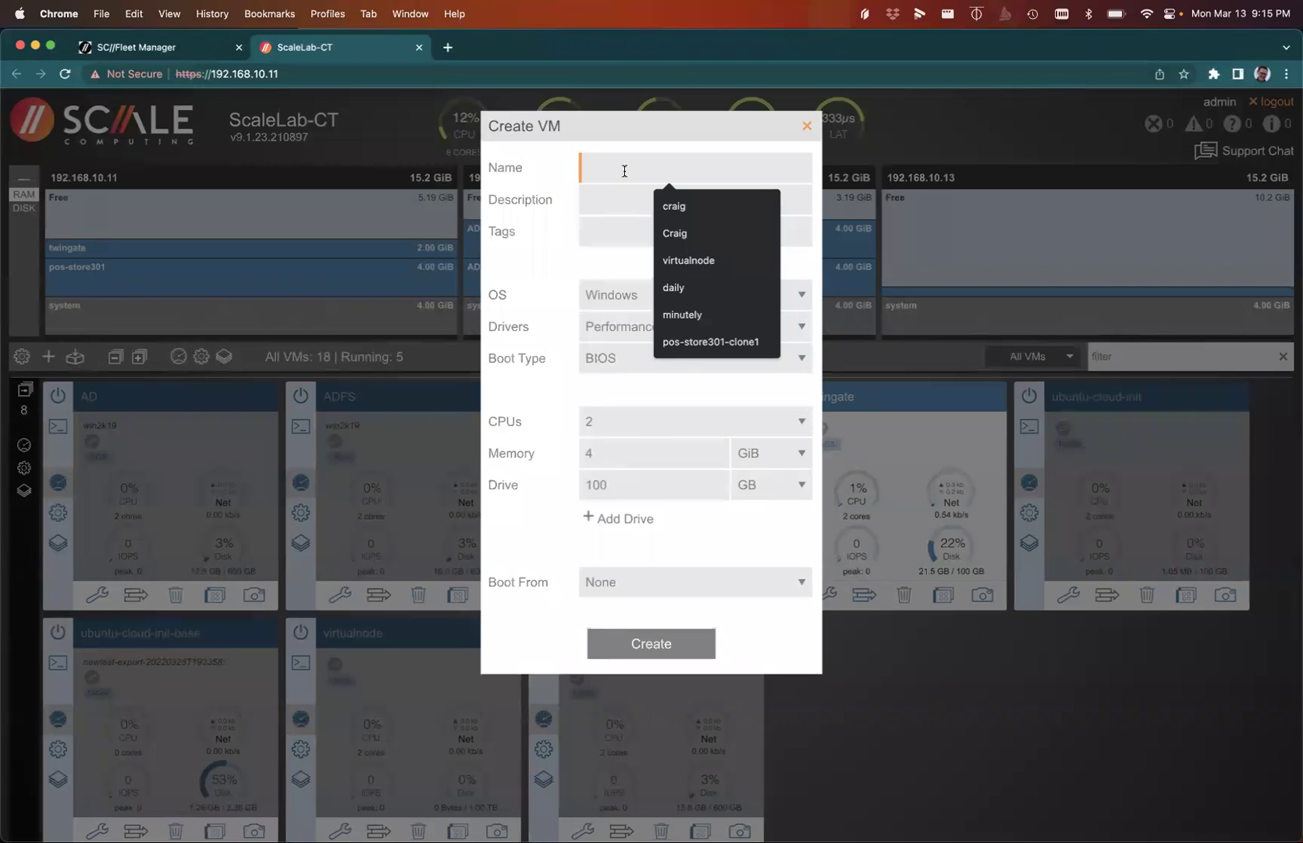
pyautogui.write('Craig')
pyautogui.press('Tab')
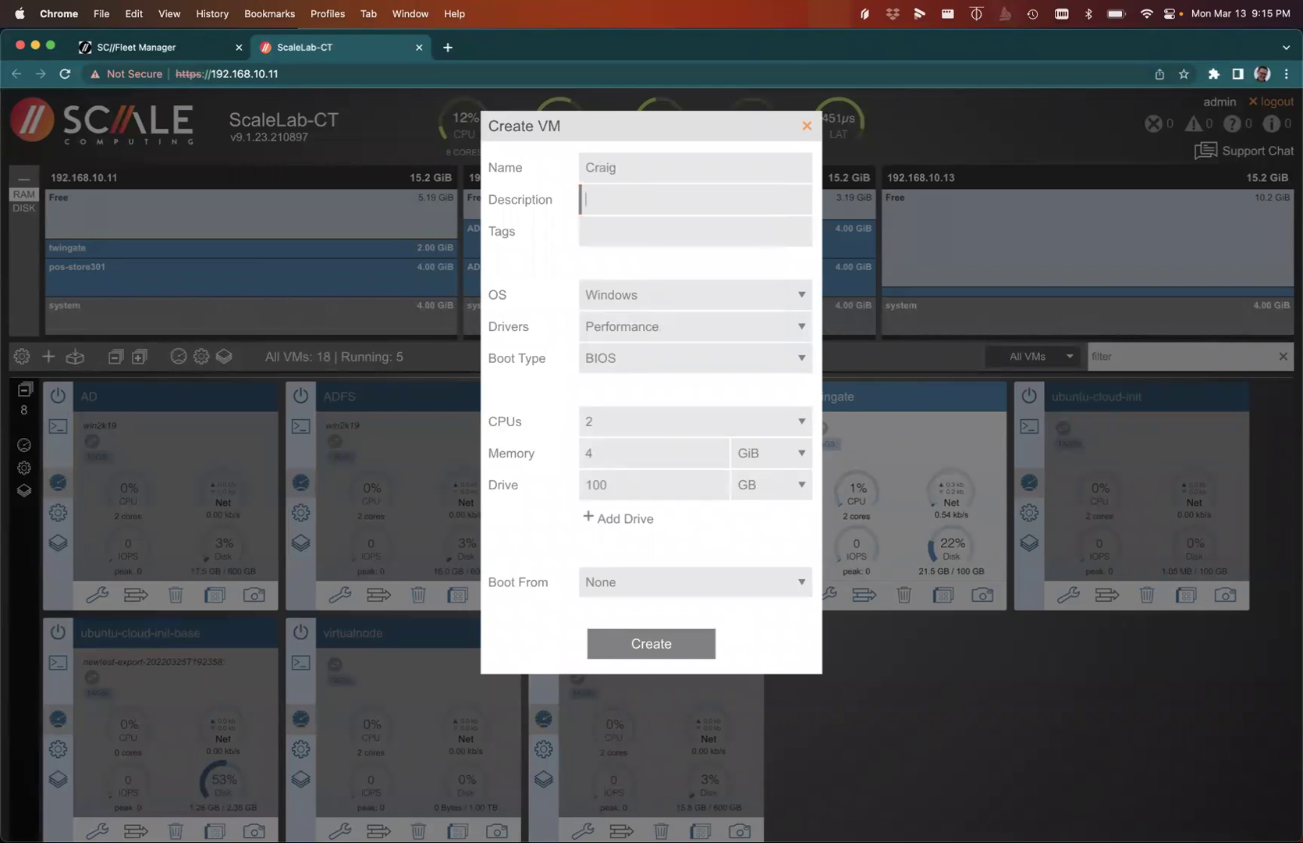
pyautogui.press('Tab')
pyautogui.write('demo')
pyautogui.press('Tab')
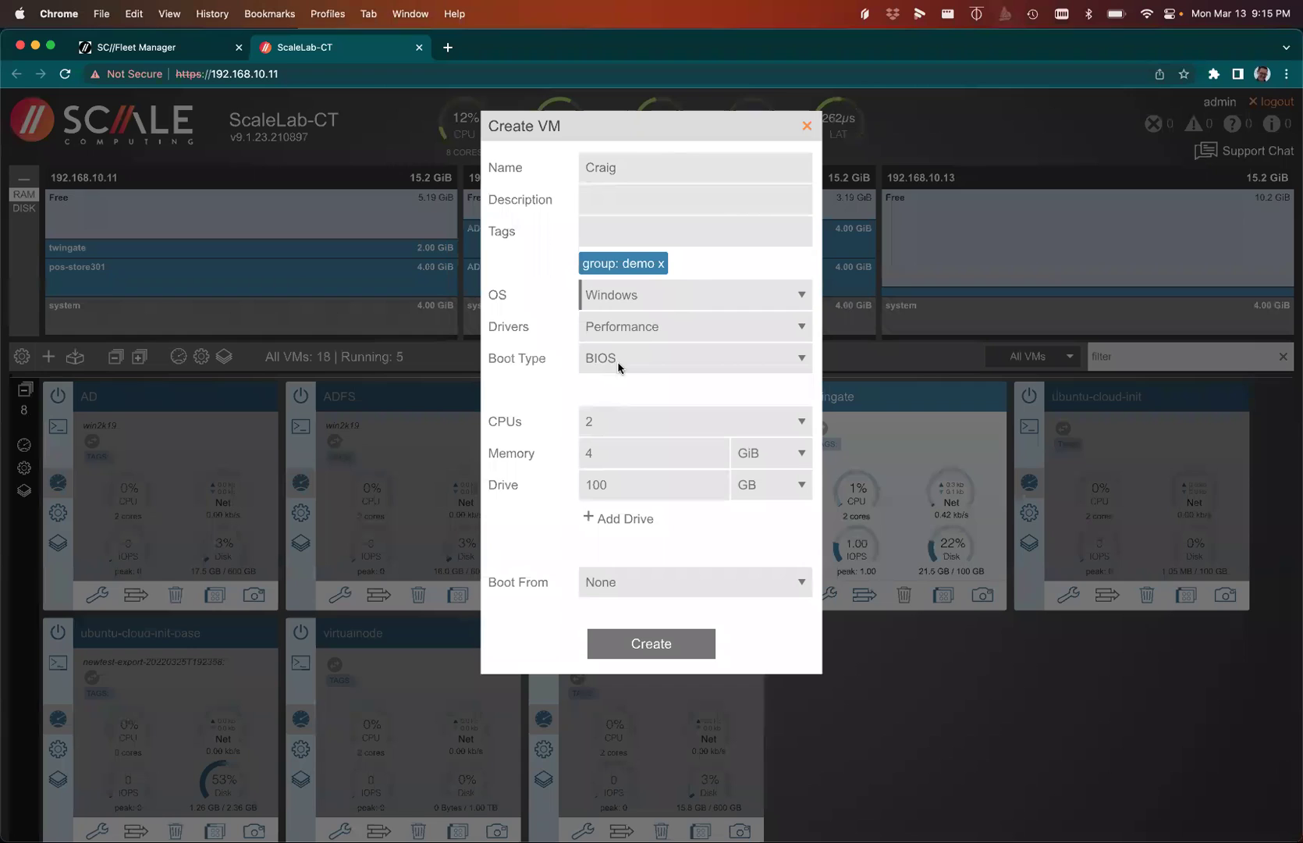
pyautogui.click(618, 367)
pyautogui.click(542, 399)
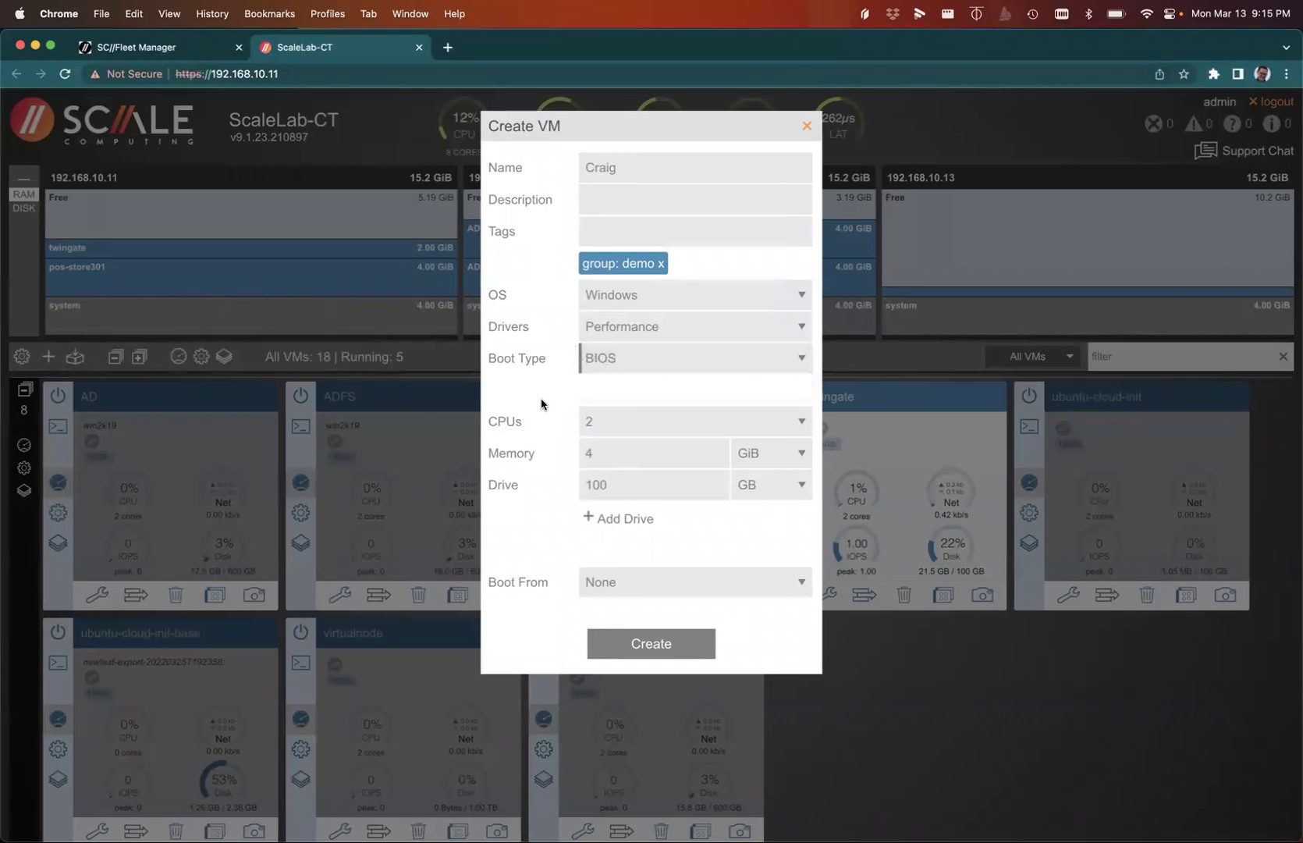
pyautogui.click(611, 421)
pyautogui.click(610, 422)
pyautogui.click(594, 457)
# Add a second drive of 500 GB to the new virtual machine.
pyautogui.click(610, 519)
pyautogui.click(590, 521)
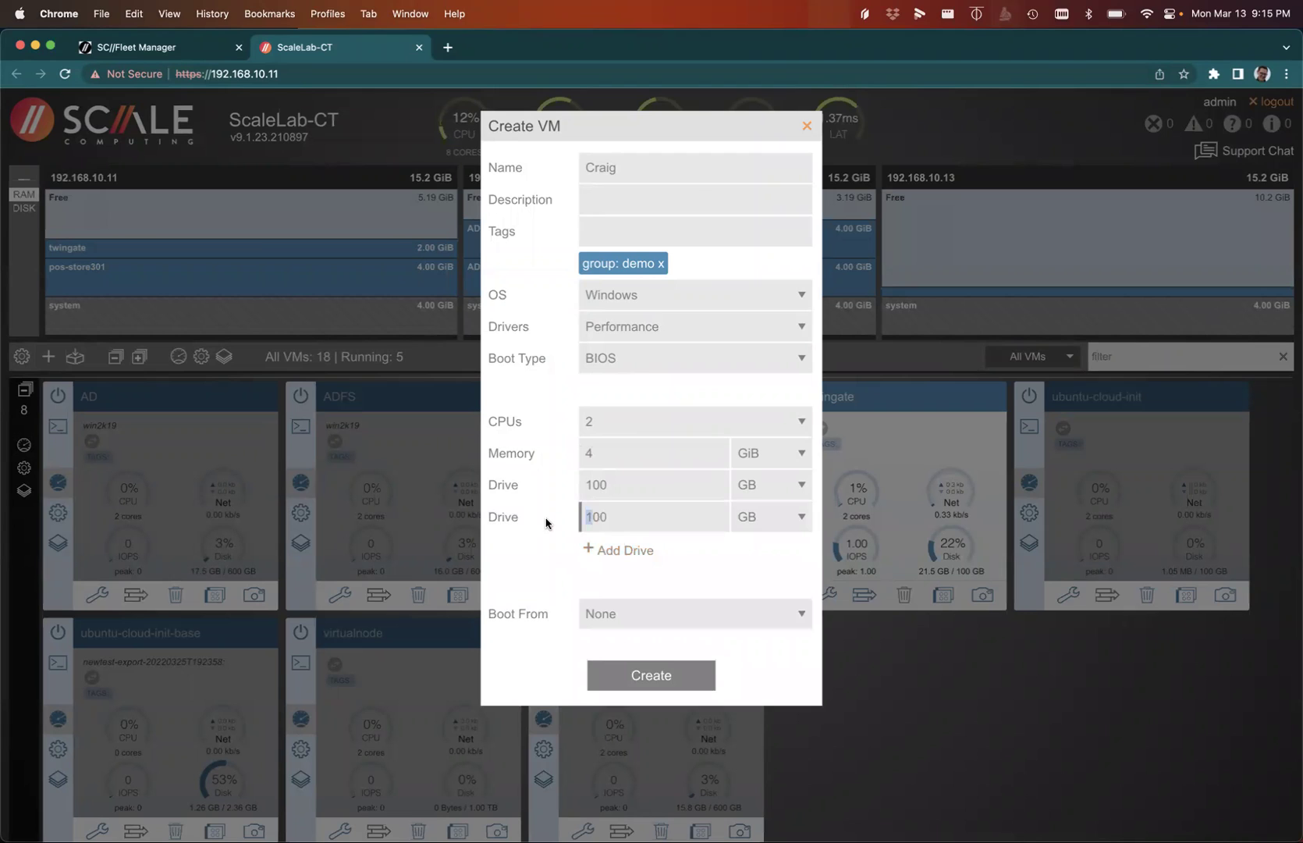
pyautogui.write('5')
# Set the virtual machine to boot from the 17763.737.190906-2324.rs5_release_svc_refresh_SERVER_EVAL_x64FRE_en-us_1.iso image and create it.
pyautogui.click(616, 616)
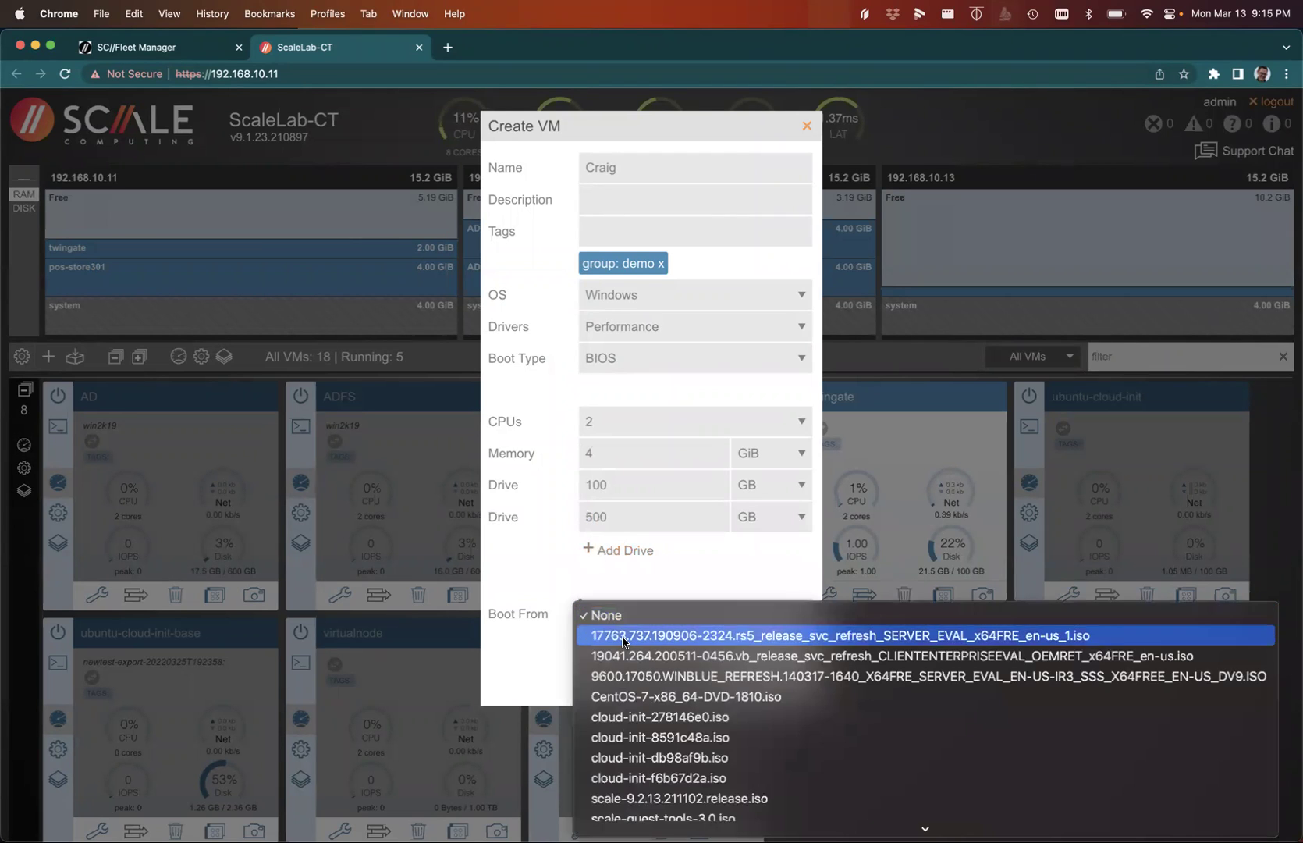
pyautogui.click(622, 636)
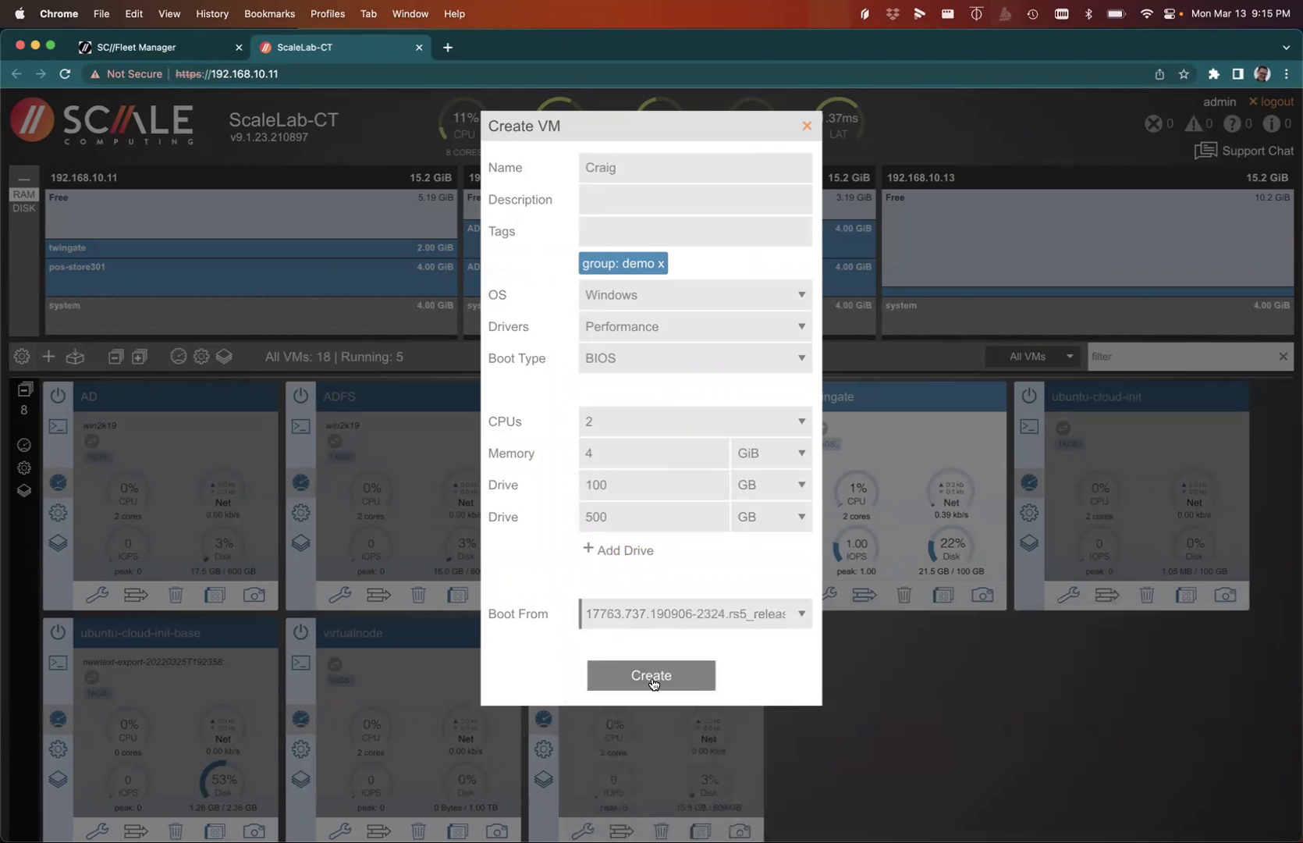
pyautogui.click(721, 678)
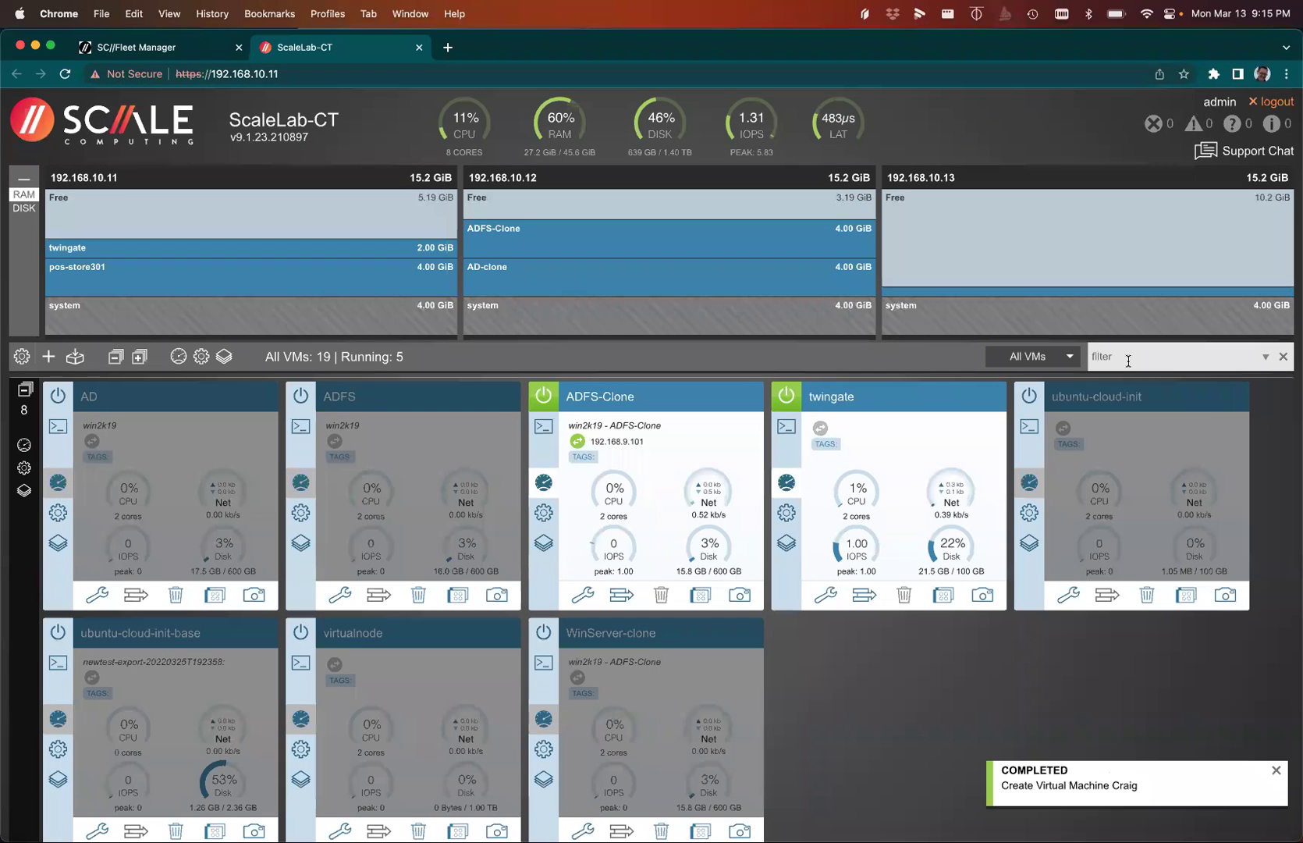
# Filter the virtual machines by the new machine's name and power it on.
pyautogui.click(1128, 362)
pyautogui.write('Craig')
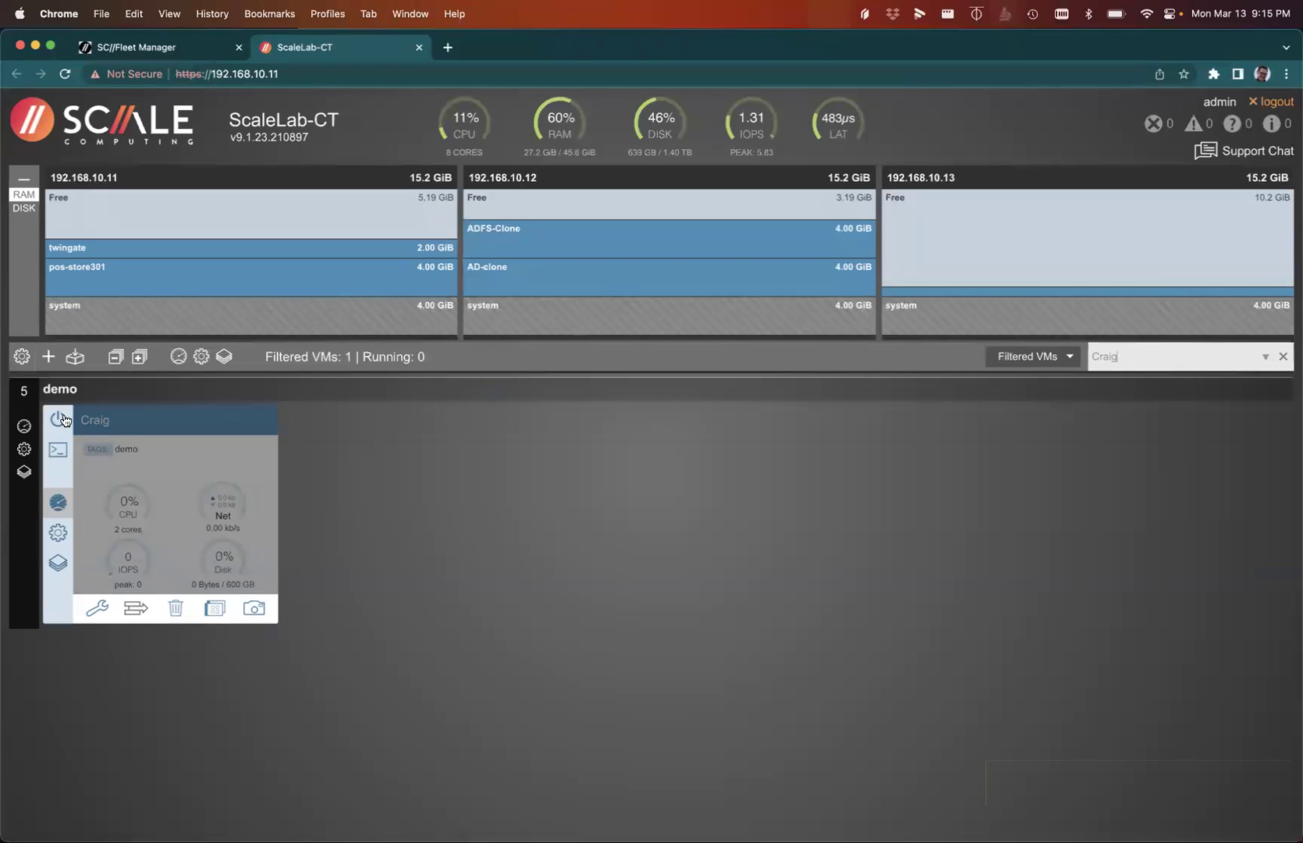
pyautogui.click(64, 419)
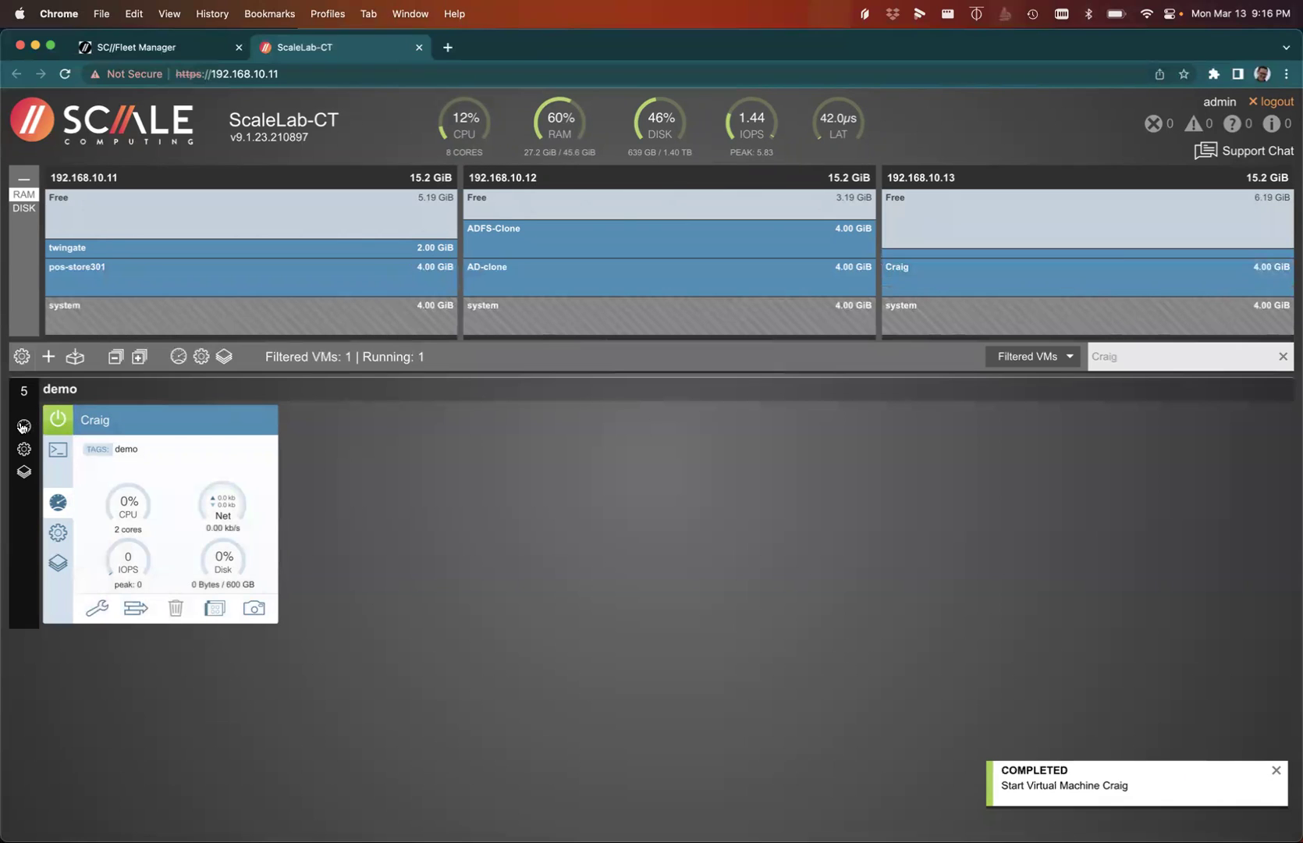
# View the running virtual machine's console, and check the disk and RAM usage of the cluster's nodes.
pyautogui.click(58, 450)
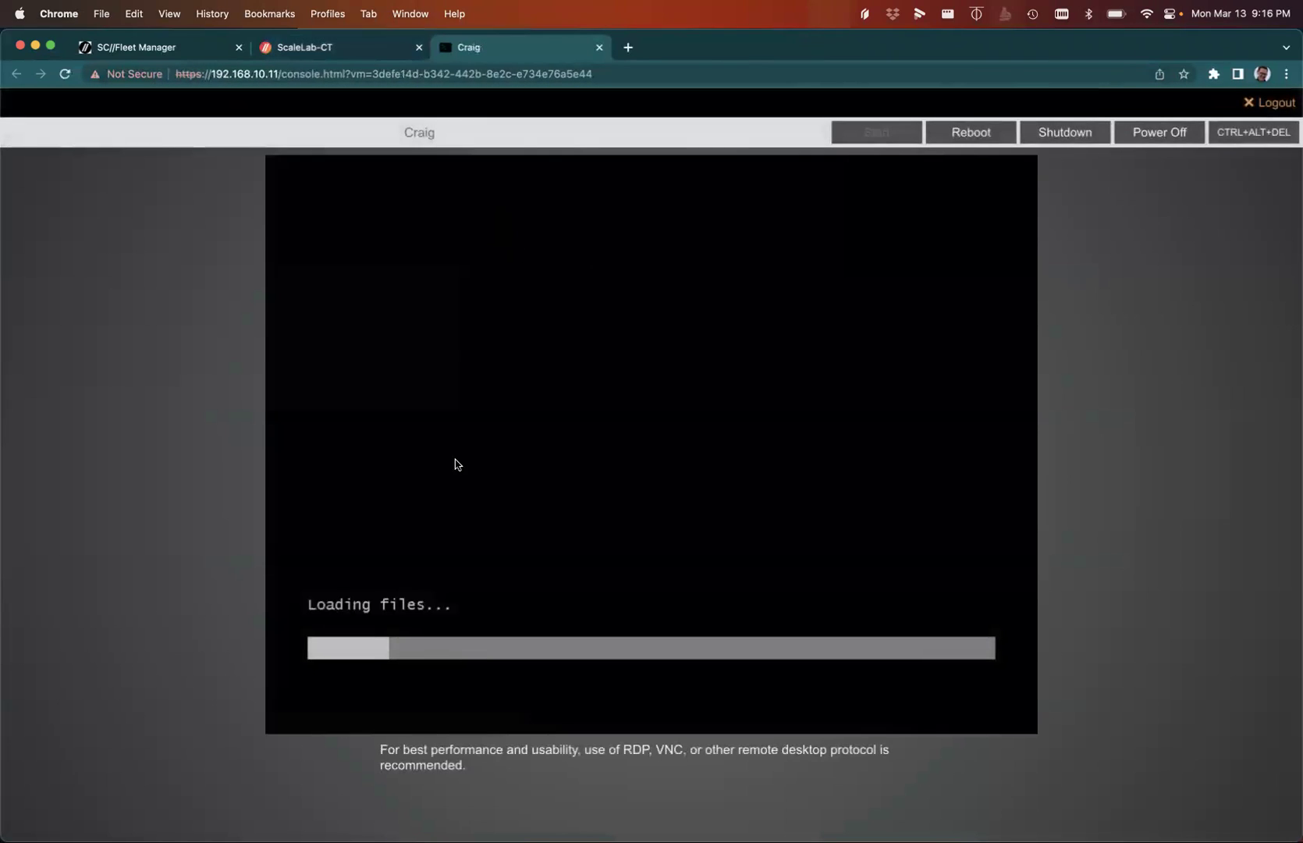
pyautogui.click(599, 47)
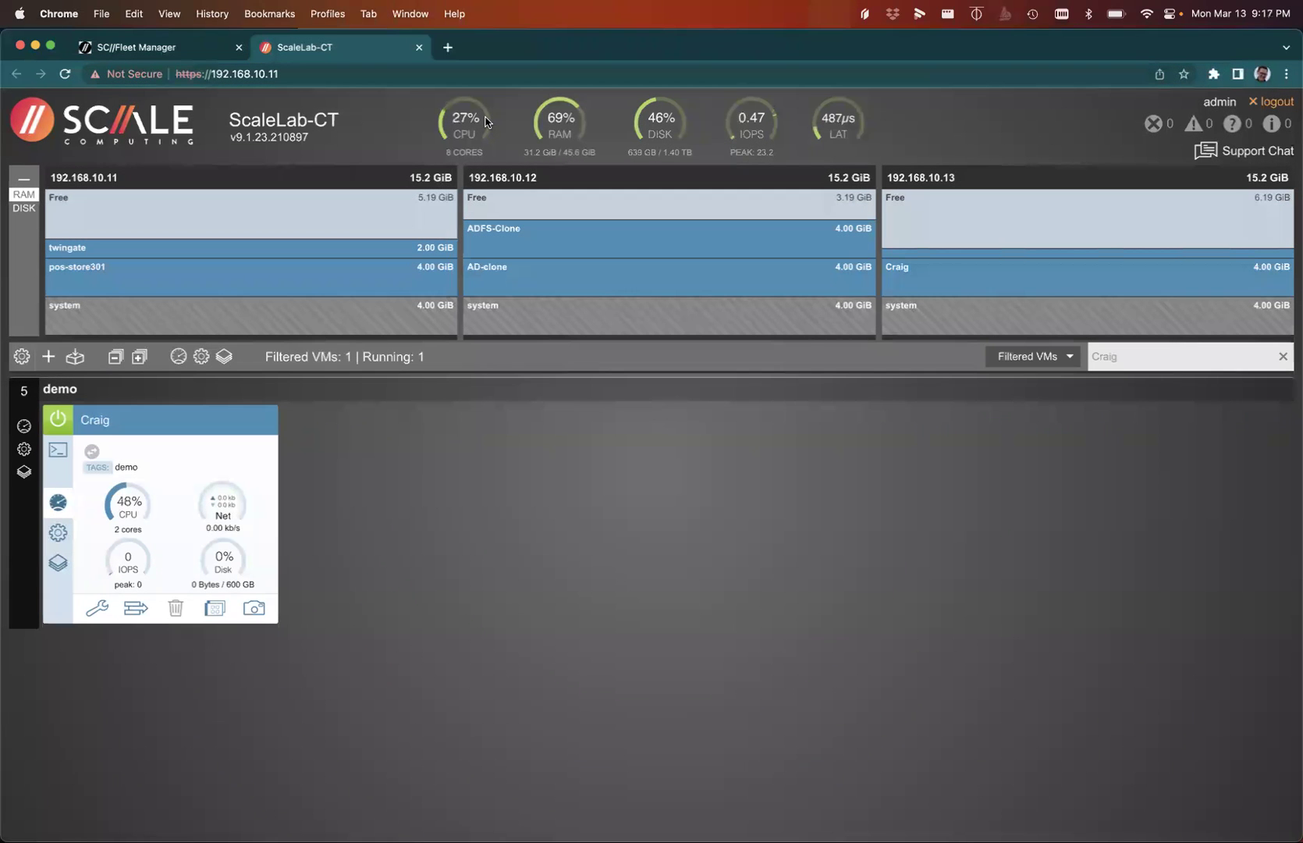
pyautogui.click(22, 209)
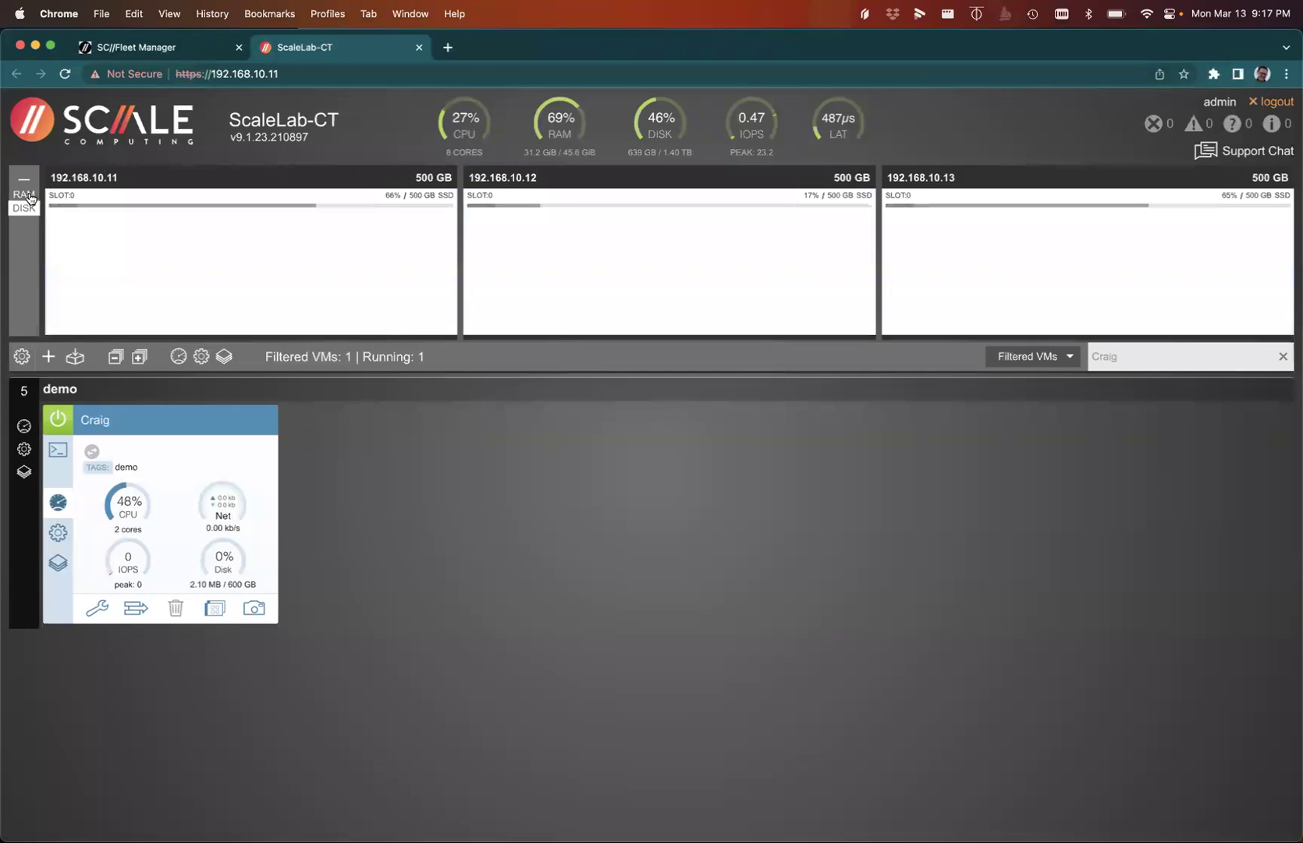
pyautogui.click(26, 195)
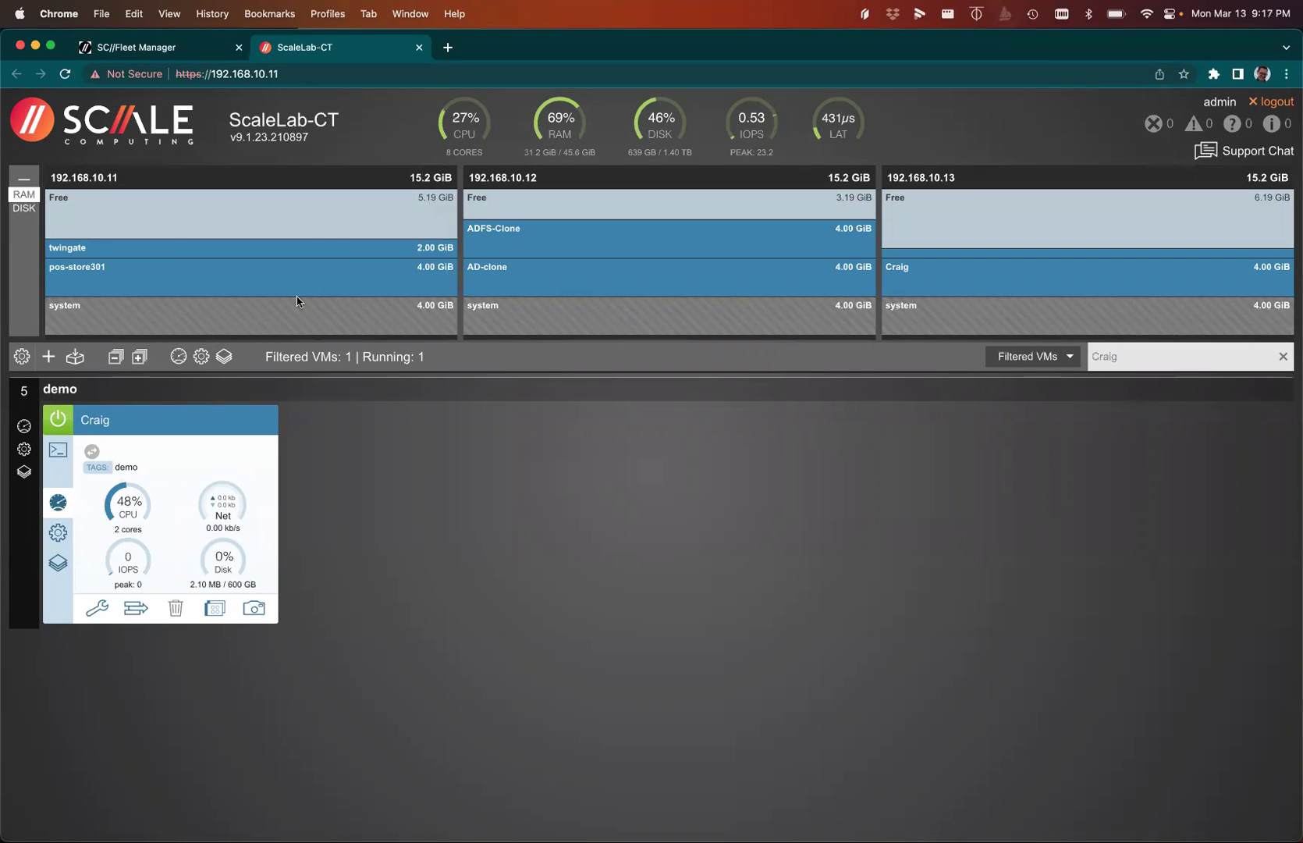
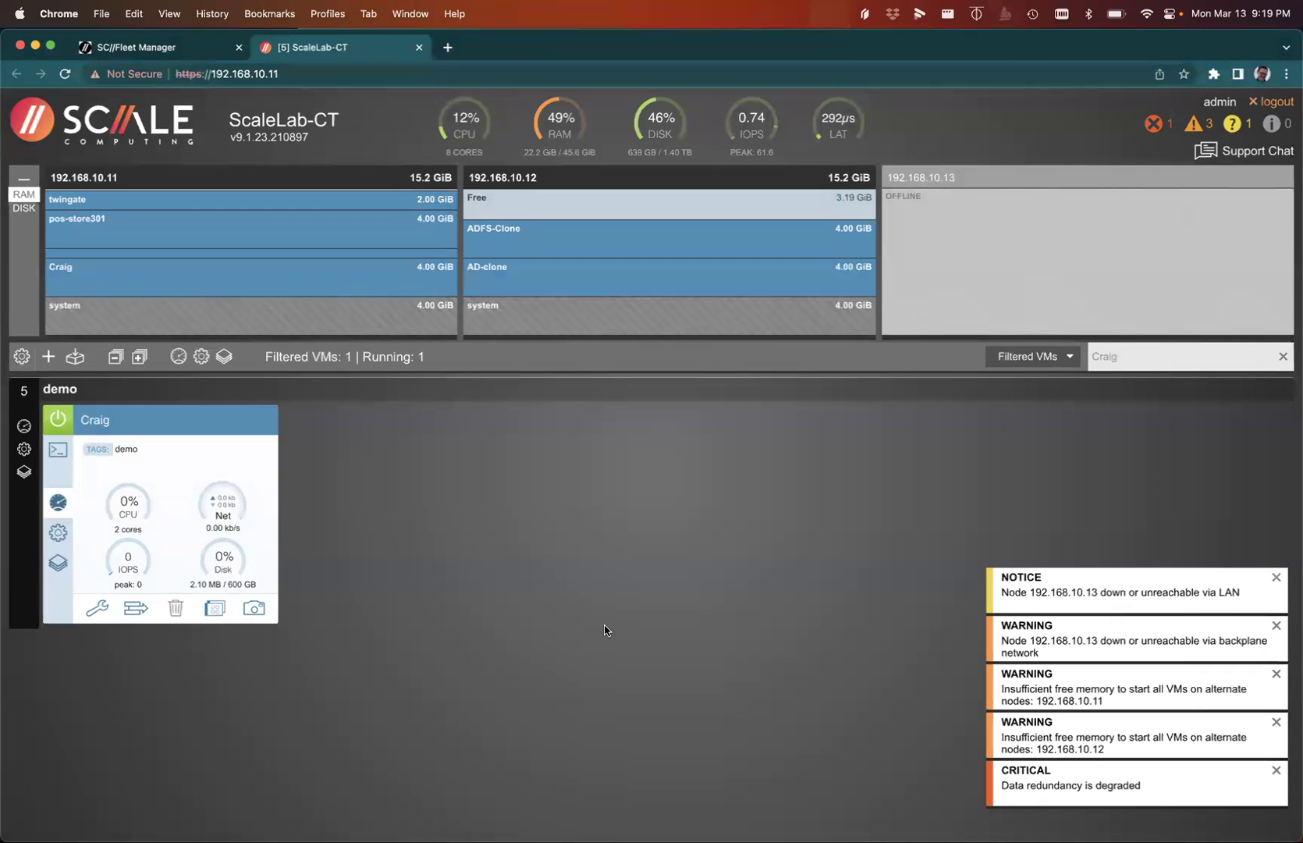
# Return to SC//Fleet Manager and clear the search on the deployed clusters list to compare the health of all clusters.
pyautogui.click(190, 56)
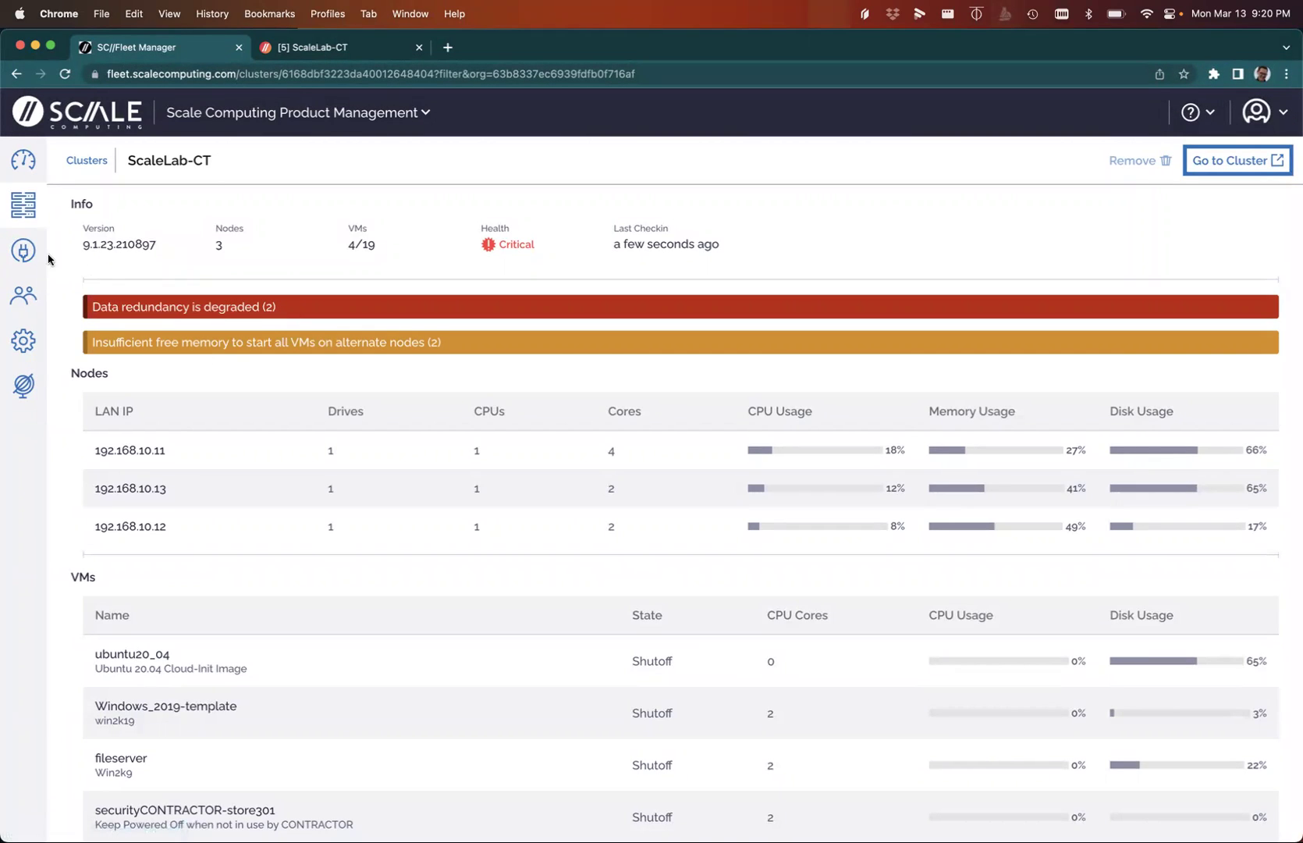
pyautogui.click(22, 213)
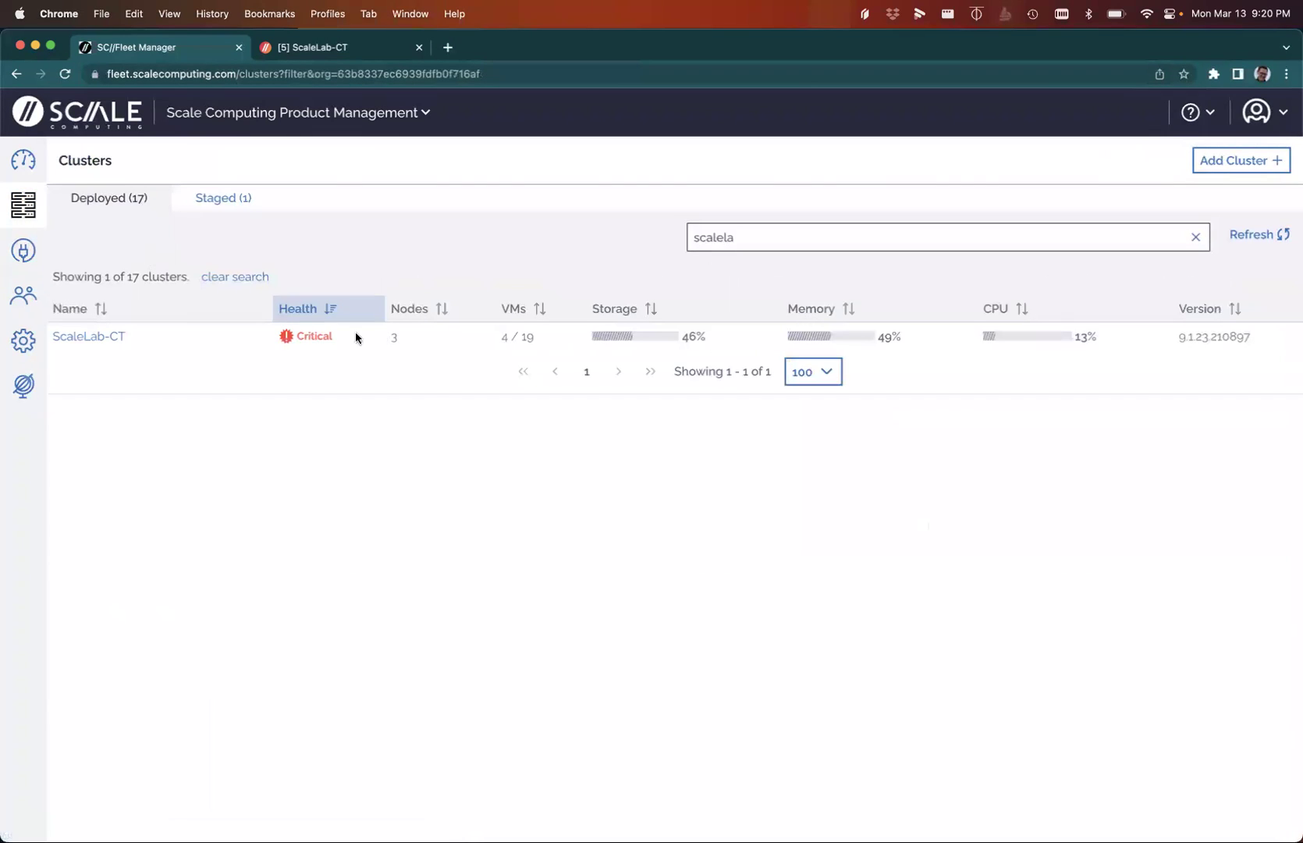
pyautogui.click(1195, 237)
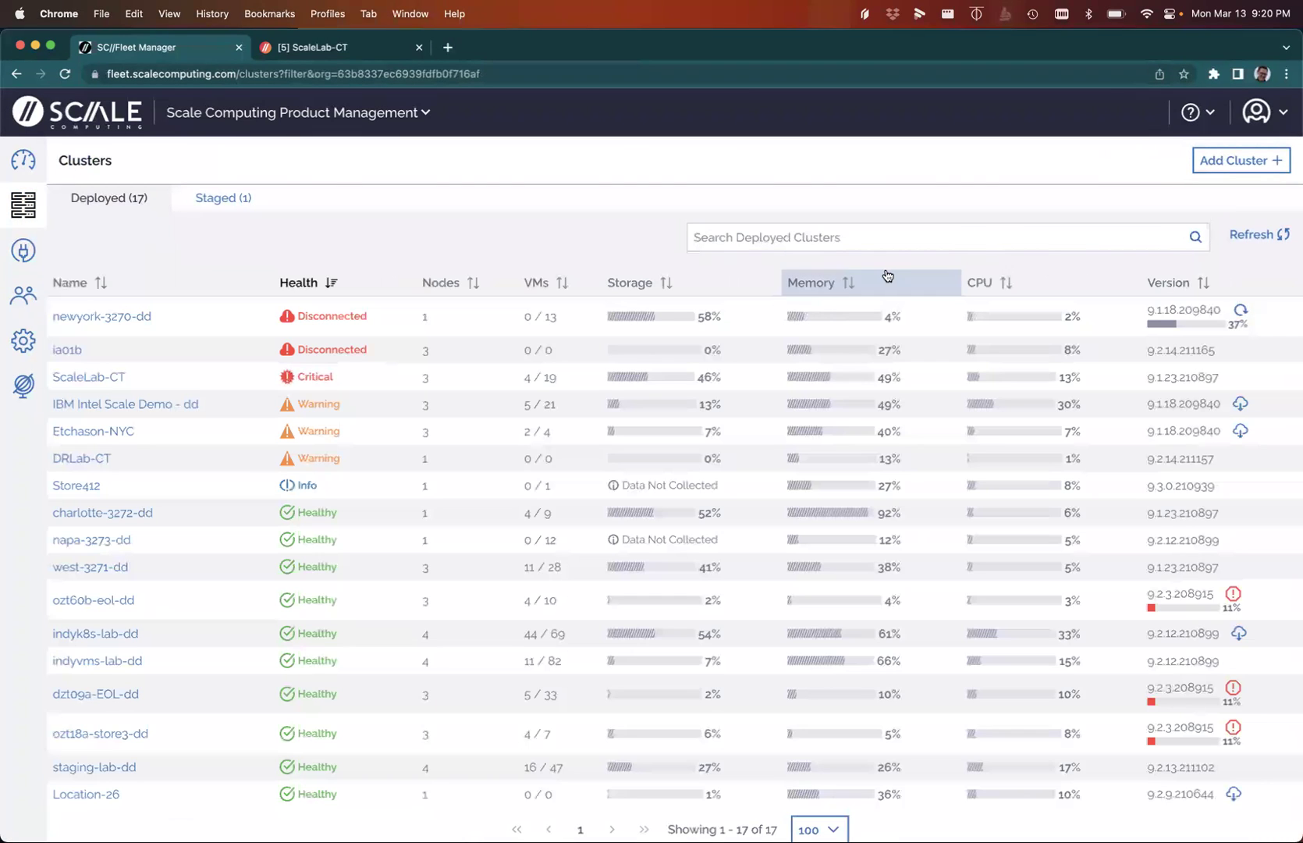